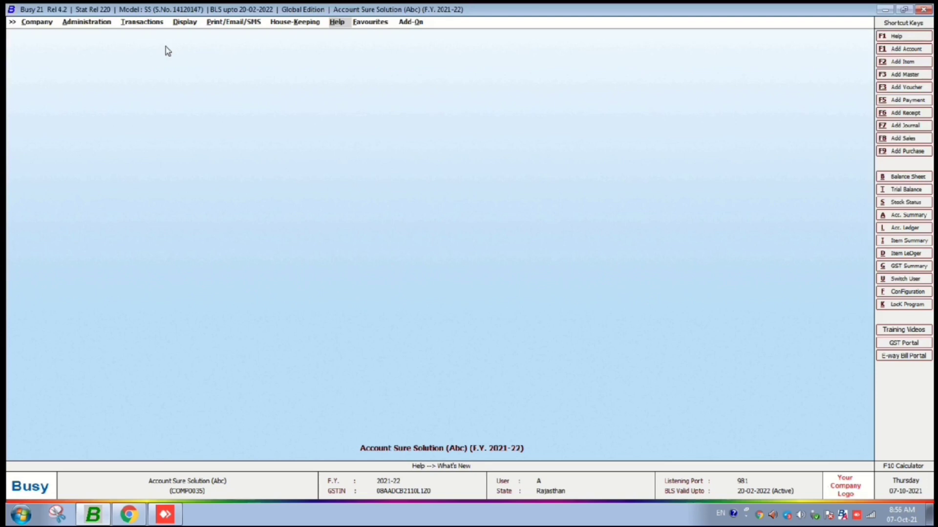
- Enable the Maintain FSSAI Licence option in the Inventory section of the feature configuration
{"action": "left_click", "coordinate": [78, 23]}
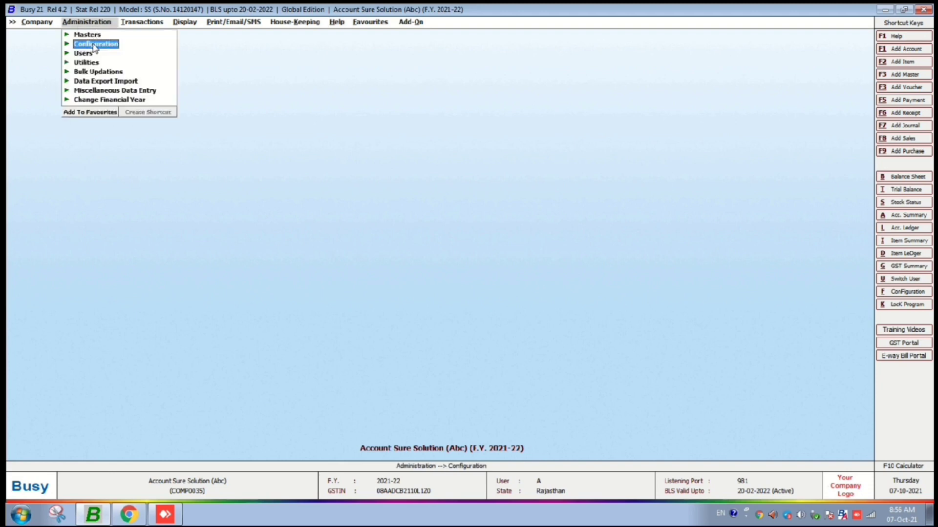
{"action": "left_click", "coordinate": [94, 45]}
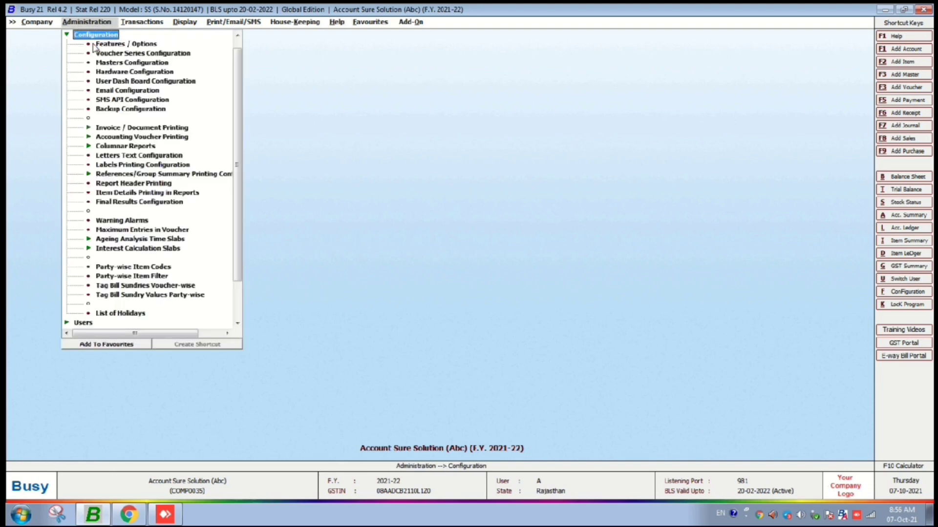
{"action": "left_click", "coordinate": [117, 45]}
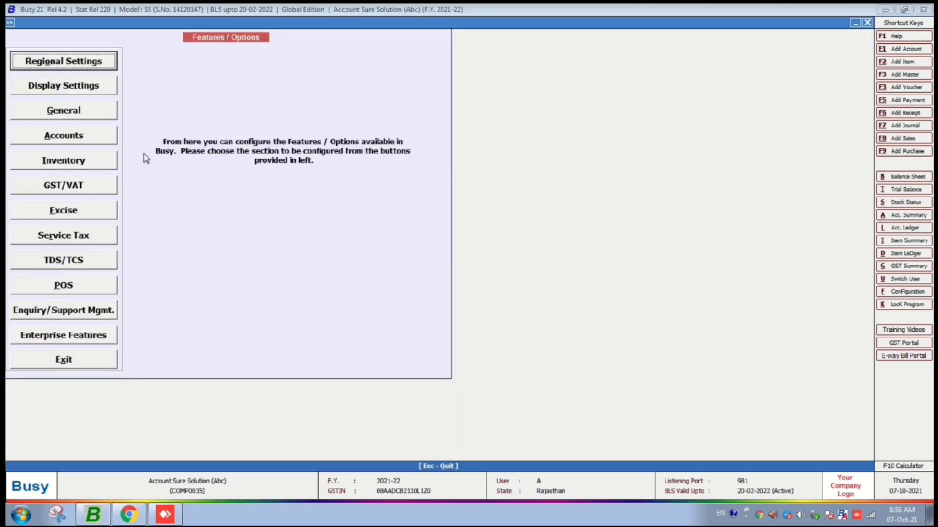
{"action": "left_click", "coordinate": [55, 164]}
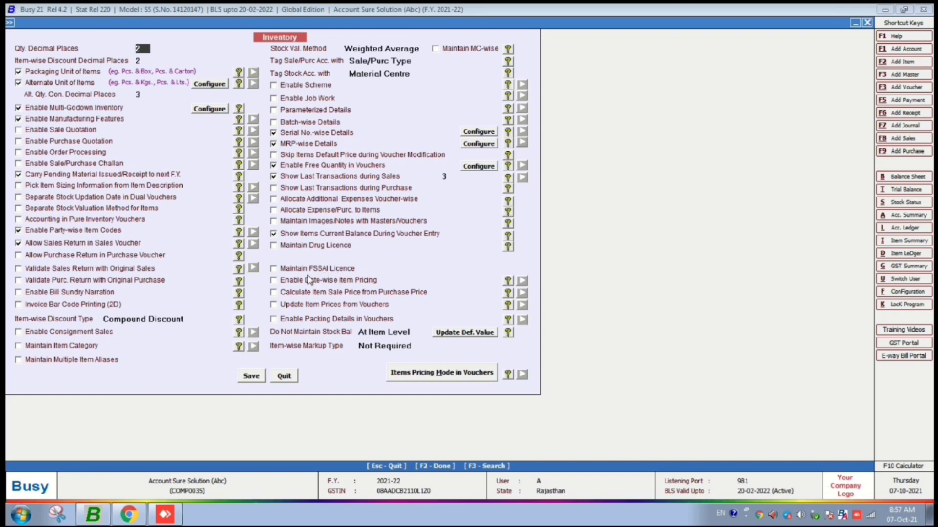
{"action": "left_click", "coordinate": [274, 268]}
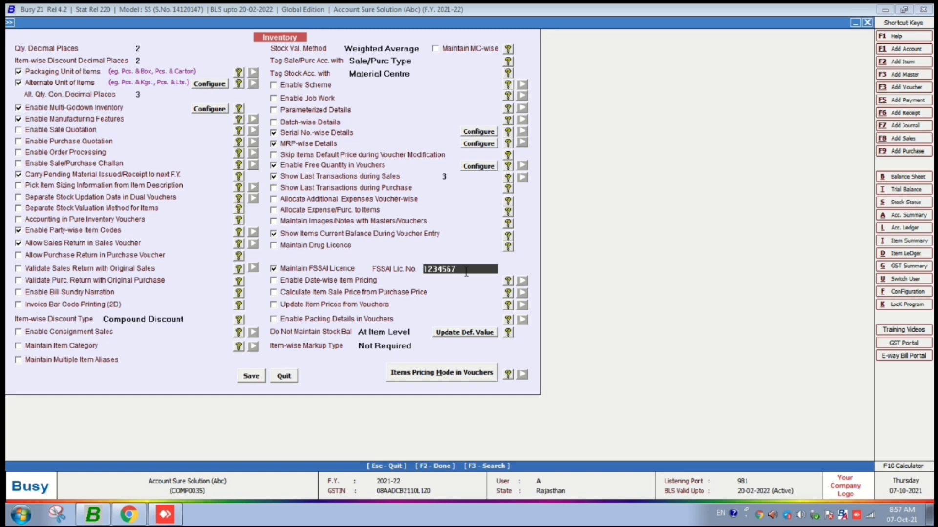
- Replace the company's FSSAI licence number with the new one, save the inventory options and leave the feature configuration
{"action": "key", "text": "BackSpace"}
{"action": "key", "text": "BackSpace"}
{"action": "key", "text": "BackSpace"}
{"action": "key", "text": "BackSpace"}
{"action": "key", "text": "BackSpace"}
{"action": "key", "text": "BackSpace"}
{"action": "key", "text": "BackSpace"}
{"action": "type", "text": "123456"}
{"action": "left_click", "coordinate": [252, 377]}
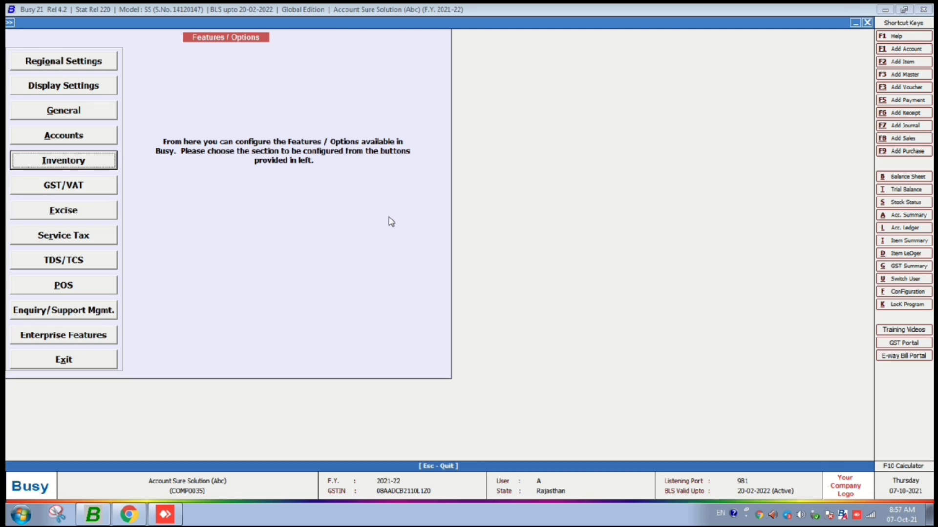
{"action": "key", "text": "Escape"}
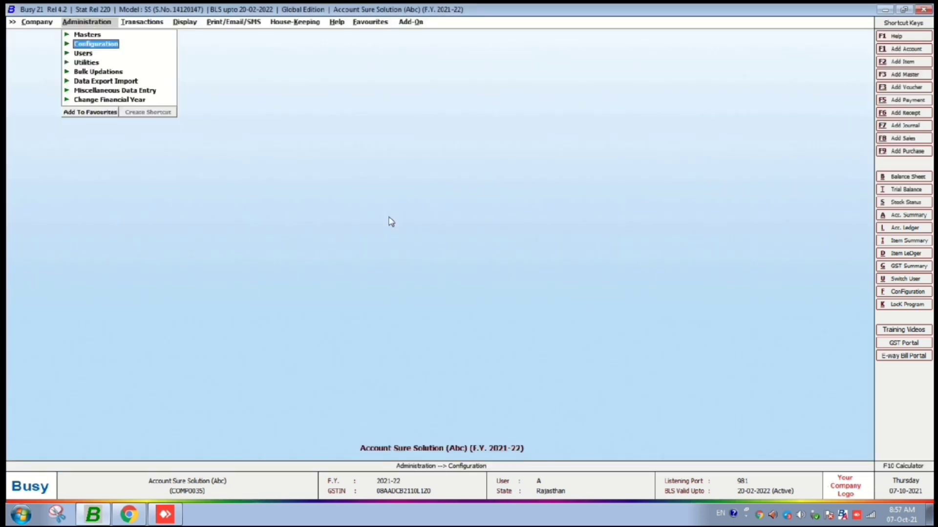
- Open the AAPAR PROVISION STORE account master for modification, go to its FSSAI licence number field and save the account
{"action": "key", "text": "Up"}
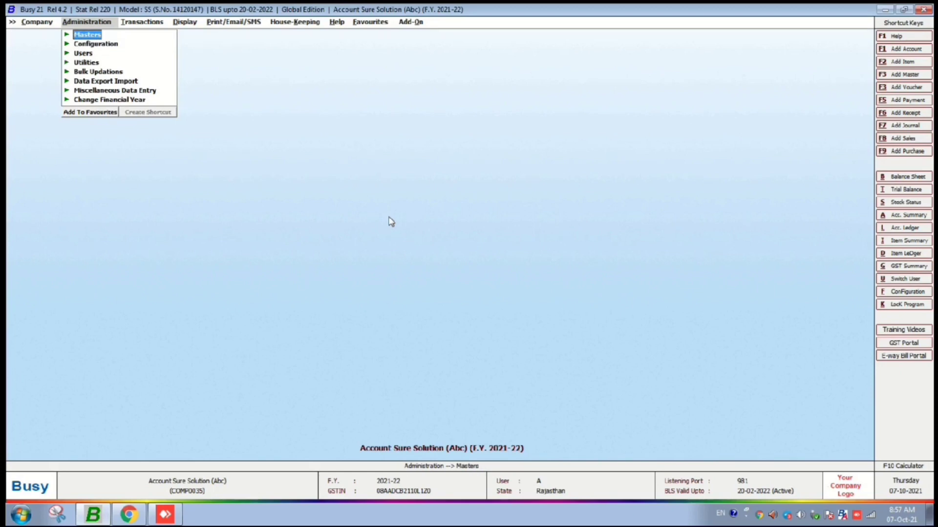
{"action": "key", "text": "Return"}
{"action": "key", "text": "Return"}
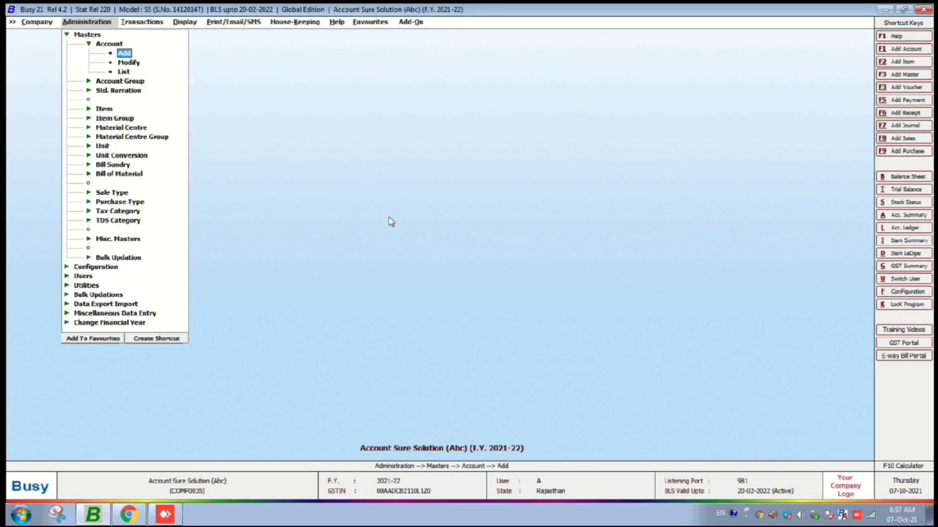
{"action": "key", "text": "Down"}
{"action": "key", "text": "Return"}
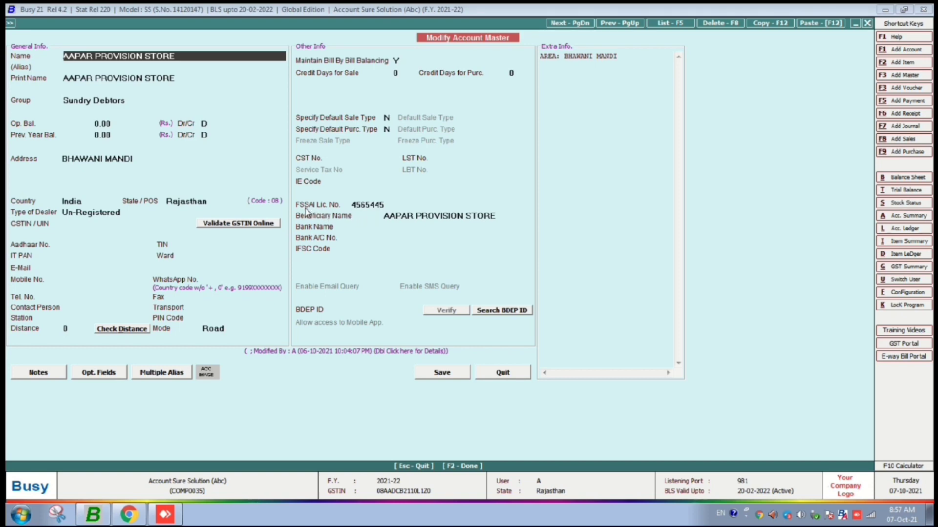
{"action": "left_click", "coordinate": [395, 204]}
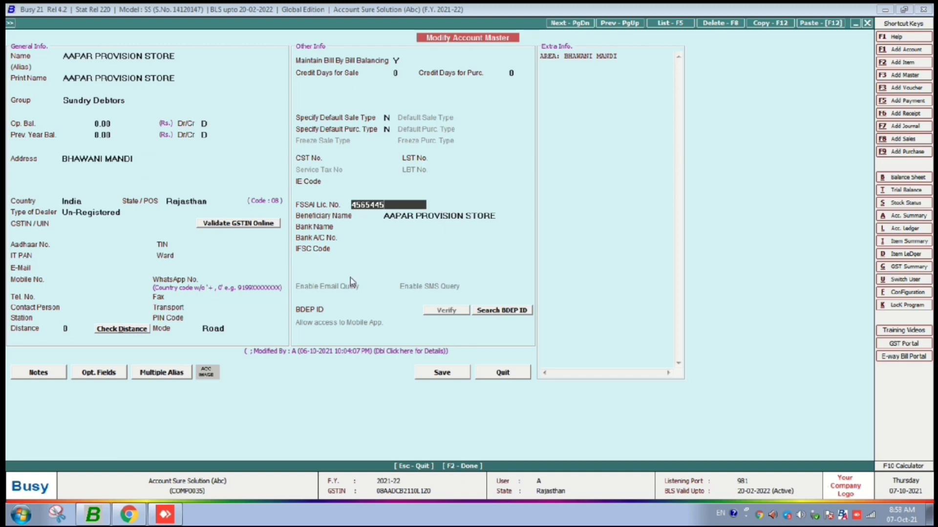
{"action": "left_click", "coordinate": [442, 373]}
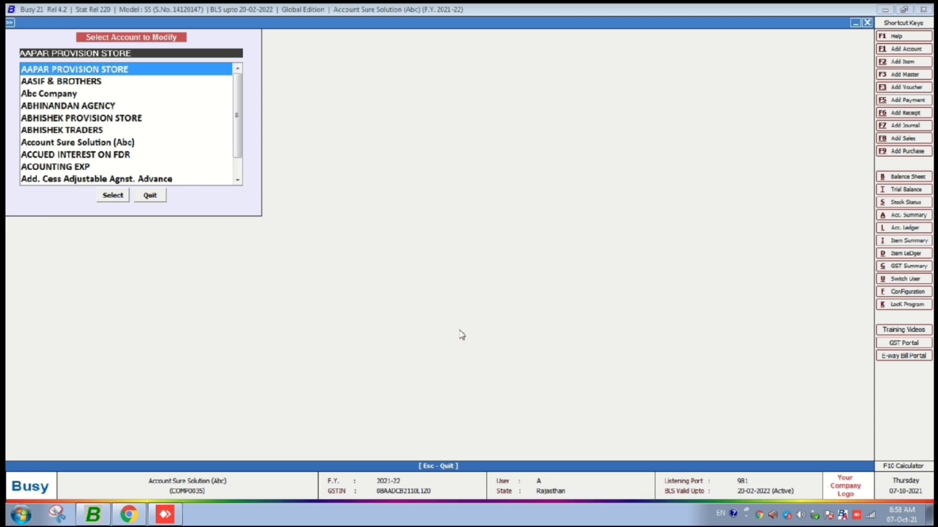
{"action": "key", "text": "Escape"}
{"action": "key", "text": "Escape"}
{"action": "key", "text": "Escape"}
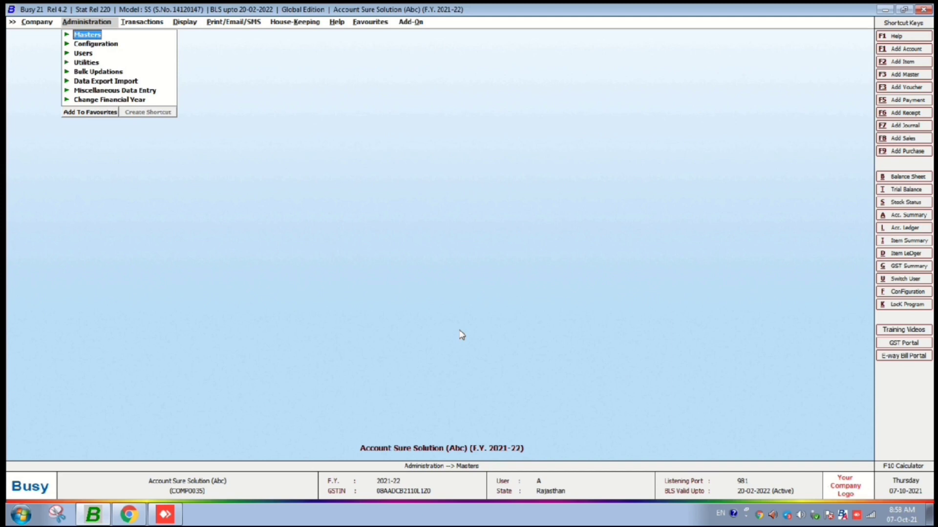
{"action": "key", "text": "Return"}
{"action": "key", "text": "Return"}
{"action": "key", "text": "Down"}
{"action": "key", "text": "Return"}
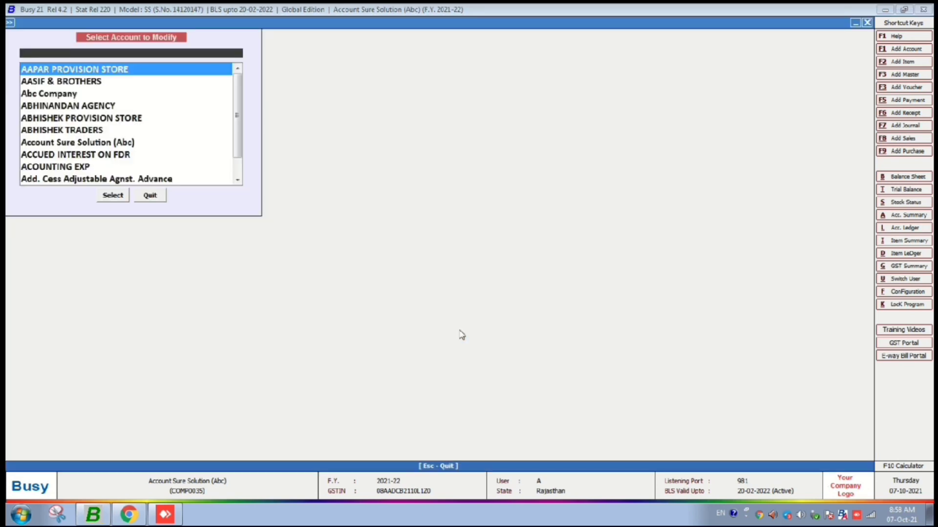
{"action": "key", "text": "Escape"}
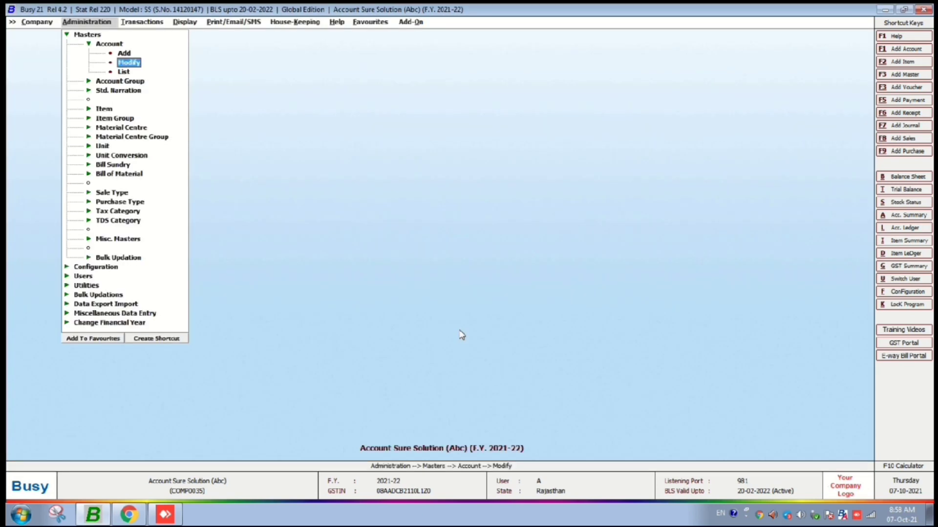
{"action": "key", "text": "Escape"}
{"action": "key", "text": "Escape"}
- Start a new sales voucher in the MAIN series with AAPAR PROVISION STORE as the party
{"action": "key", "text": "Right"}
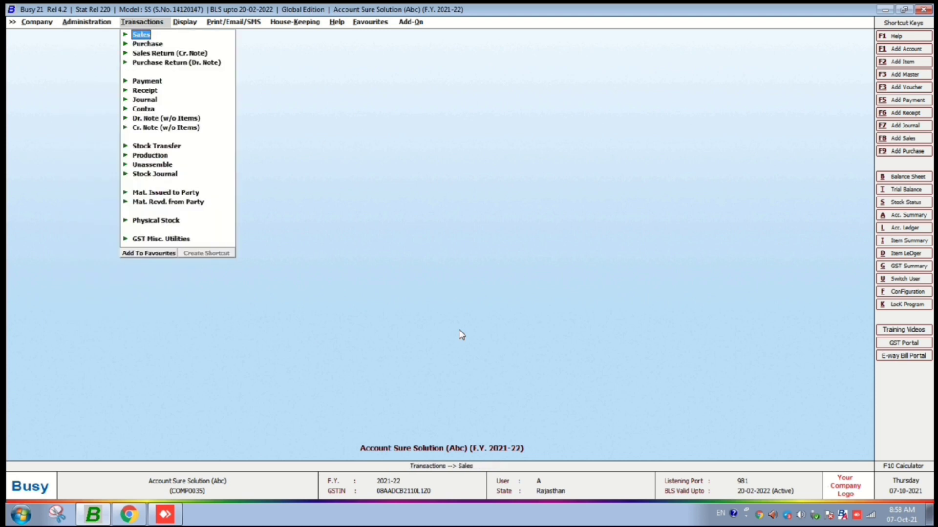
{"action": "key", "text": "Return"}
{"action": "key", "text": "Return"}
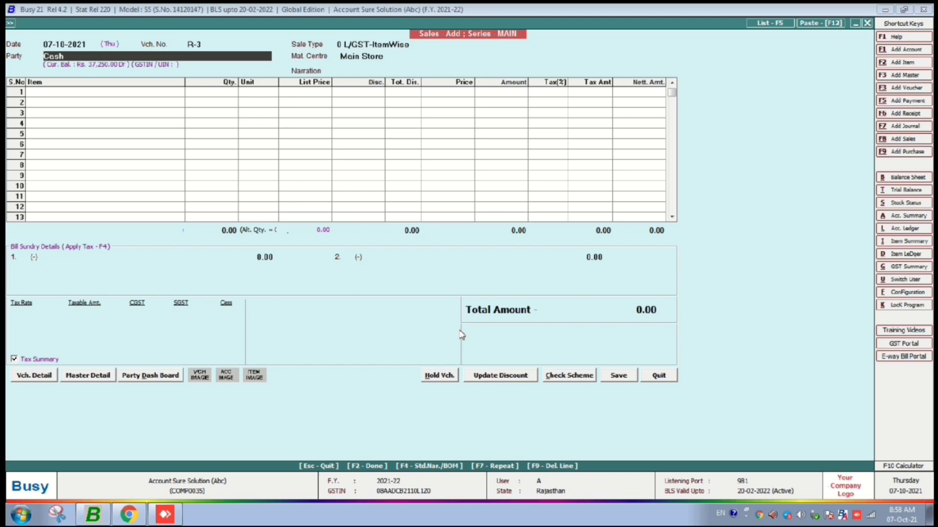
{"action": "type", "text": "A"}
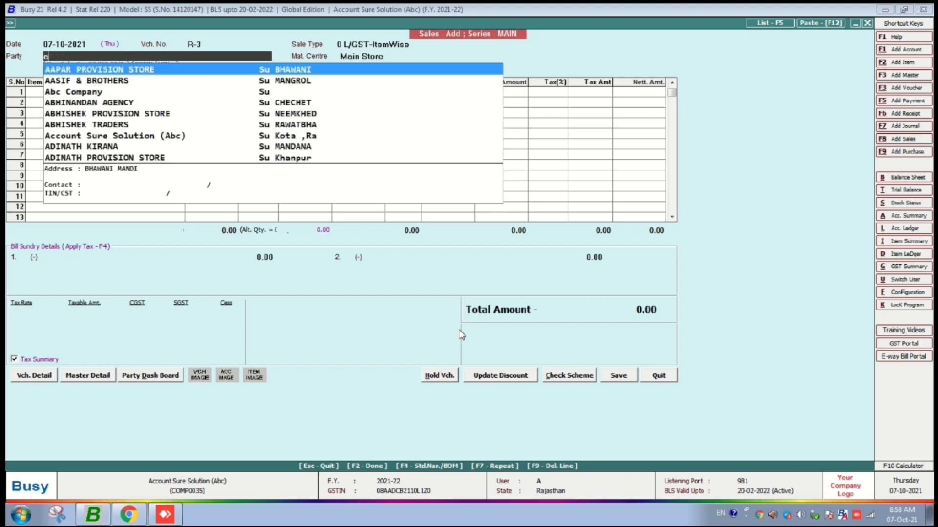
{"action": "key", "text": "Return"}
- Add the item CHATPATA CASHEW 200GM ATC to the sales voucher with a quantity of 20 Pcs. and finish the item list
{"action": "key", "text": "Down"}
{"action": "key", "text": "Down"}
{"action": "key", "text": "Down"}
{"action": "key", "text": "Down"}
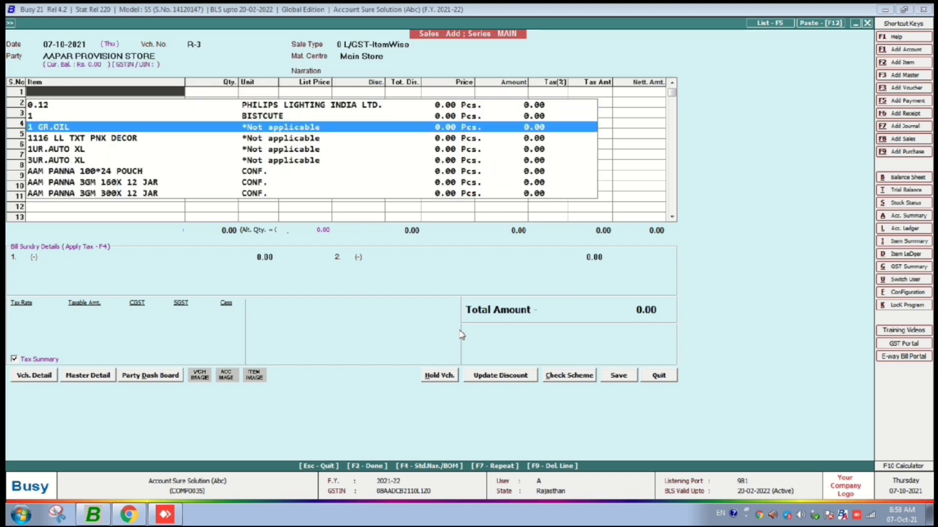
{"action": "key", "text": "End"}
{"action": "key", "text": "Up"}
{"action": "key", "text": "Page_Down"}
{"action": "key", "text": "Page_Down"}
{"action": "key", "text": "Page_Down"}
{"action": "key", "text": "Page_Down"}
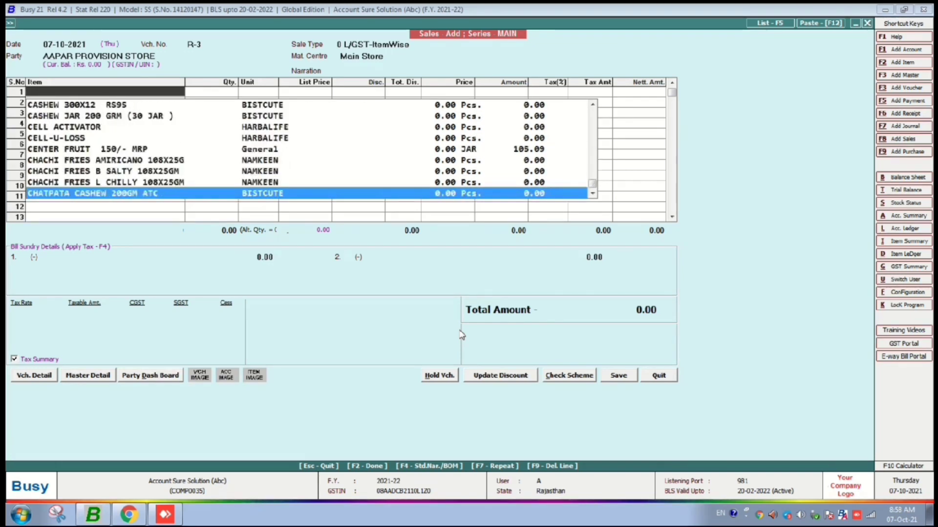
{"action": "key", "text": "Return"}
{"action": "key", "text": "Escape"}
{"action": "type", "text": "20"}
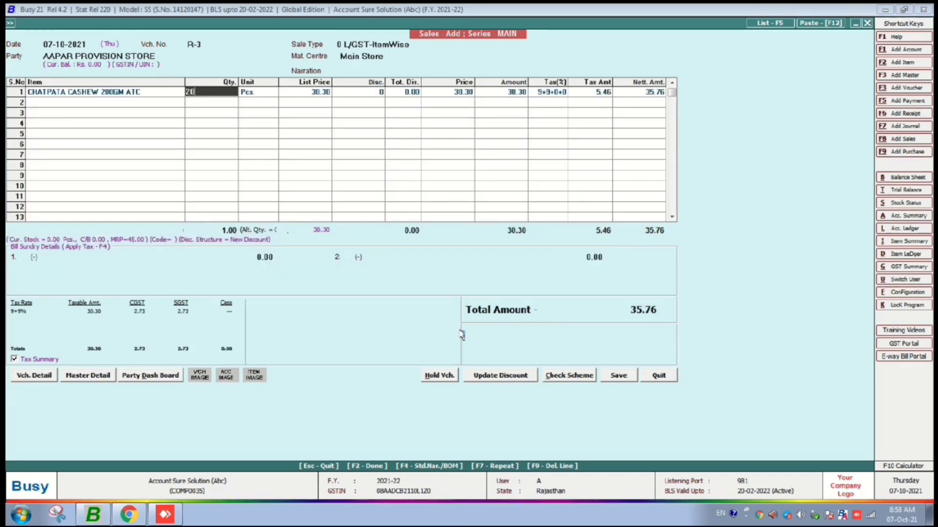
{"action": "key", "text": "Return"}
{"action": "key", "text": "Return"}
{"action": "key", "text": "Return"}
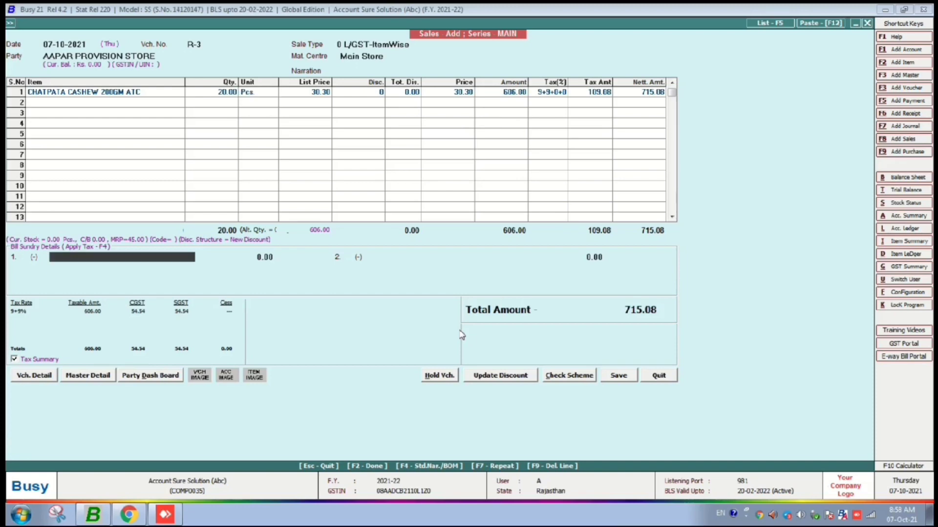
- Set the bill mode to Credit, accept blank transport details and save the sales voucher
{"action": "key", "text": "Return"}
{"action": "key", "text": "Down"}
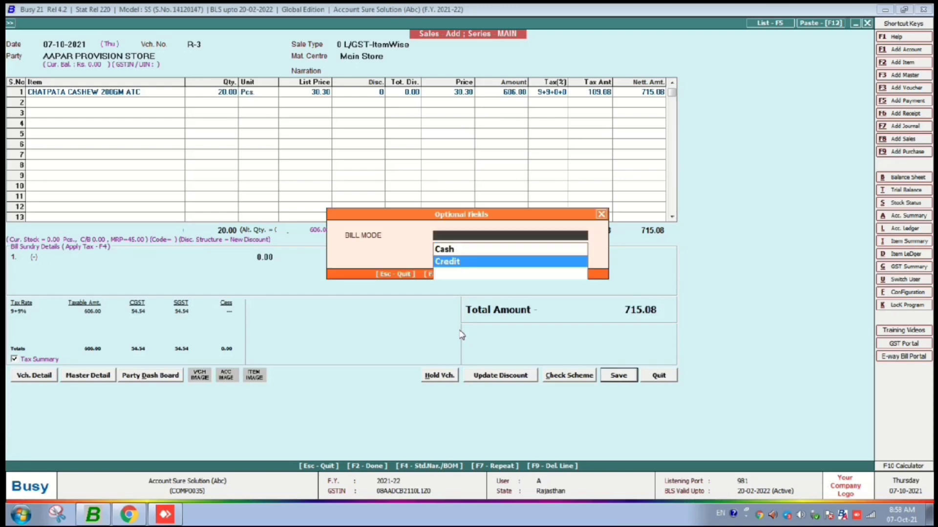
{"action": "key", "text": "Return"}
{"action": "key", "text": "Return"}
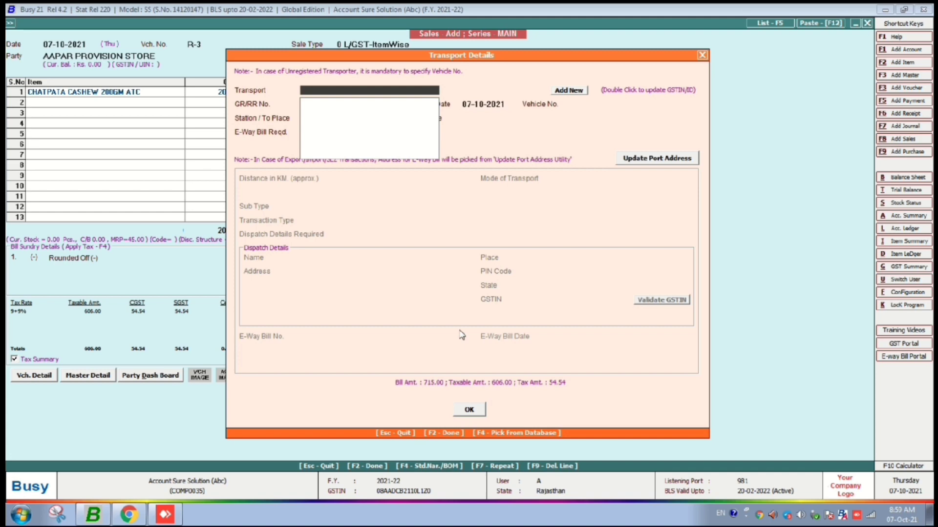
{"action": "key", "text": "F2"}
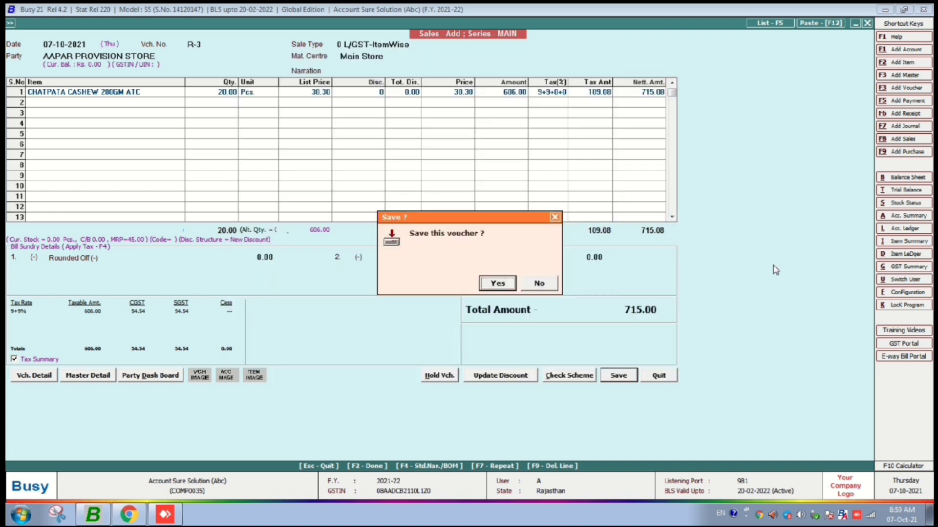
{"action": "left_click", "coordinate": [497, 288]}
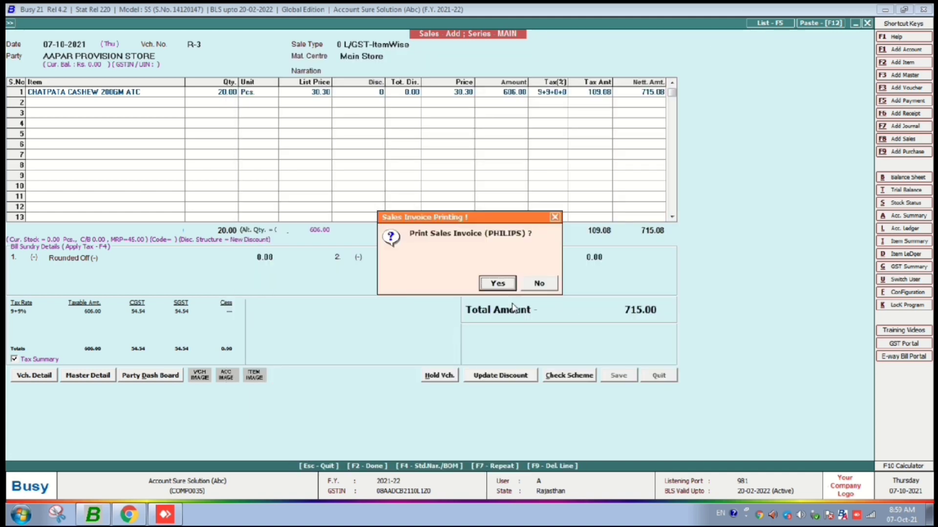
- Preview the saved sales invoice in the STANDARD format to check the FSSAI licence numbers of company and party
{"action": "left_click", "coordinate": [498, 287]}
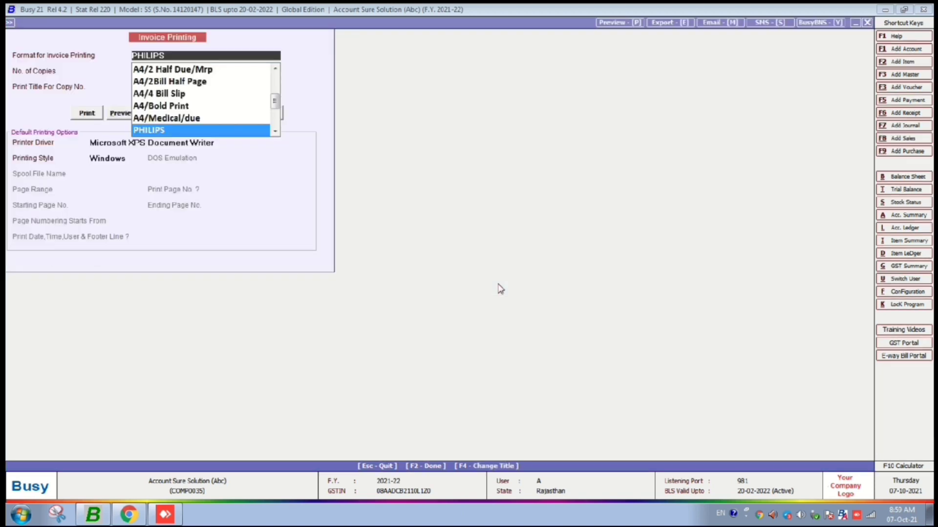
{"action": "key", "text": "Home"}
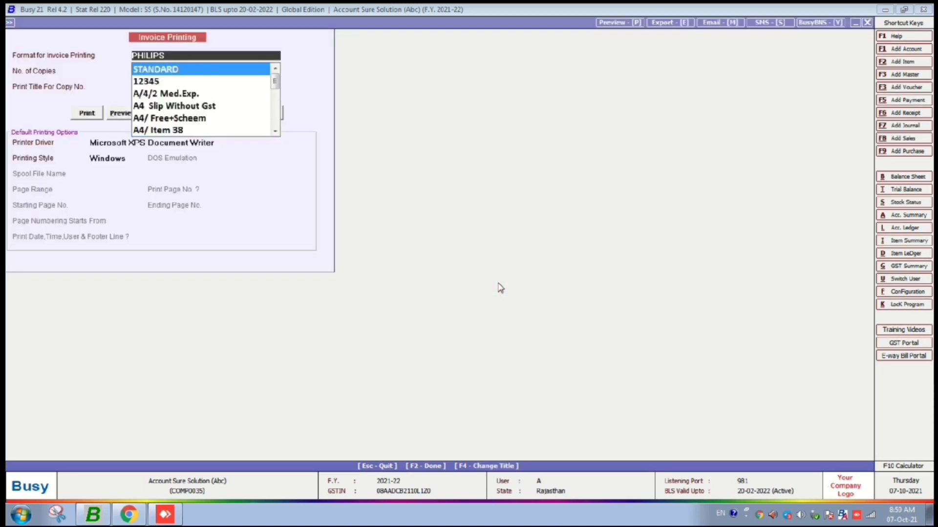
{"action": "key", "text": "Return"}
{"action": "key", "text": "Return"}
{"action": "key", "text": "Return"}
{"action": "key", "text": "Right"}
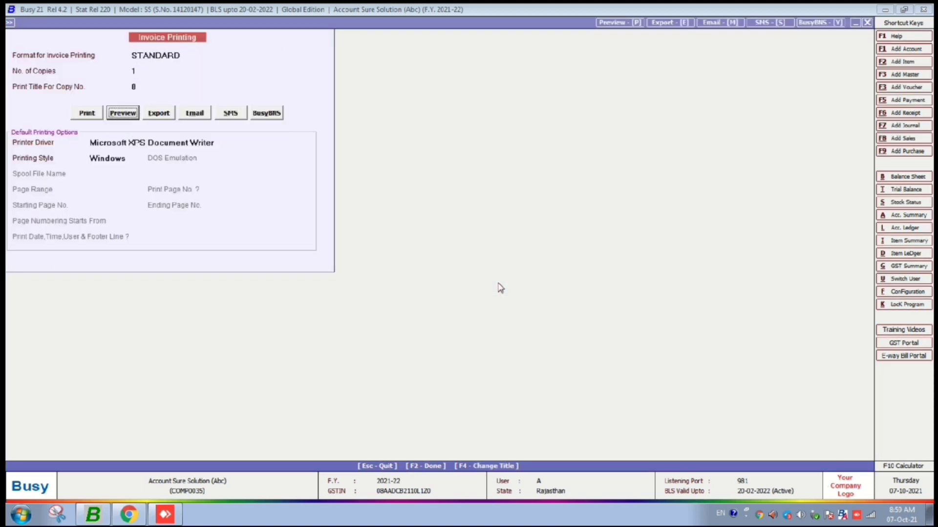
{"action": "key", "text": "Return"}
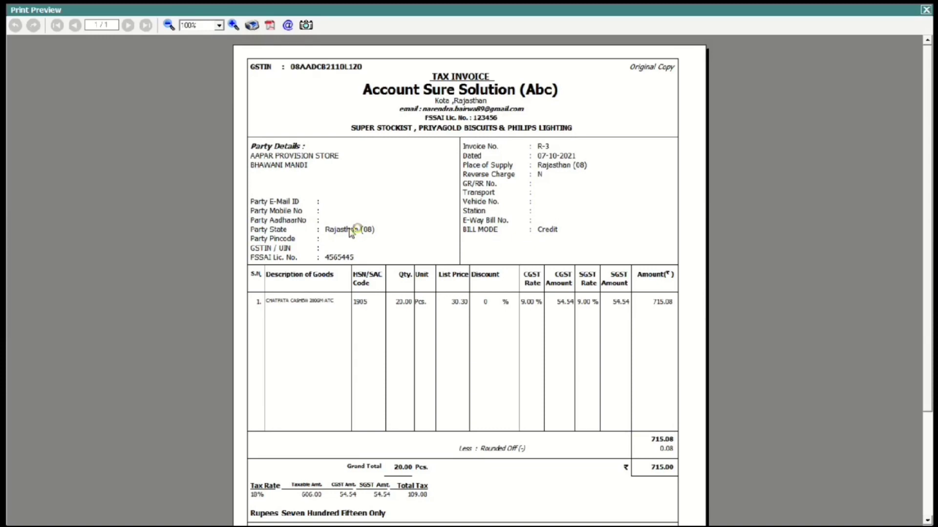
{"action": "key", "text": "Escape"}
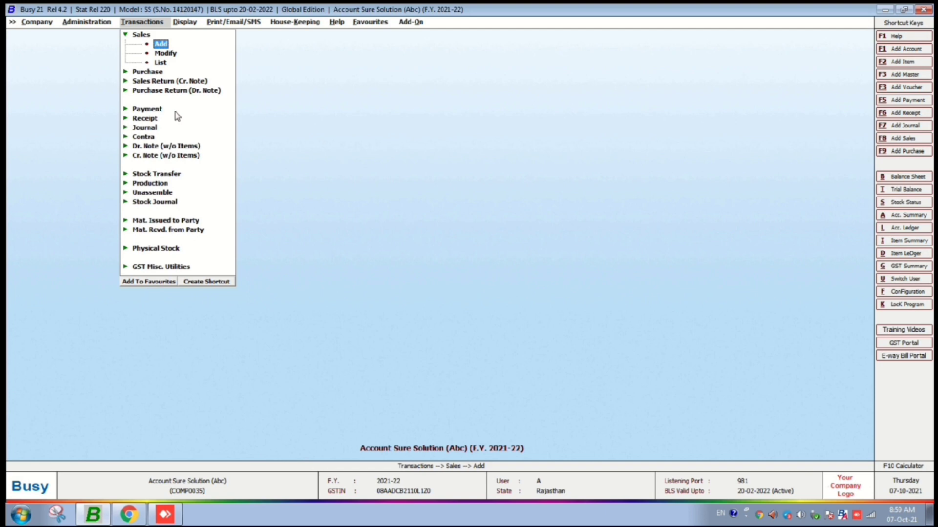
- Open the Inventory section of the feature configuration again to review the FSSAI licence setting
{"action": "left_click", "coordinate": [86, 22]}
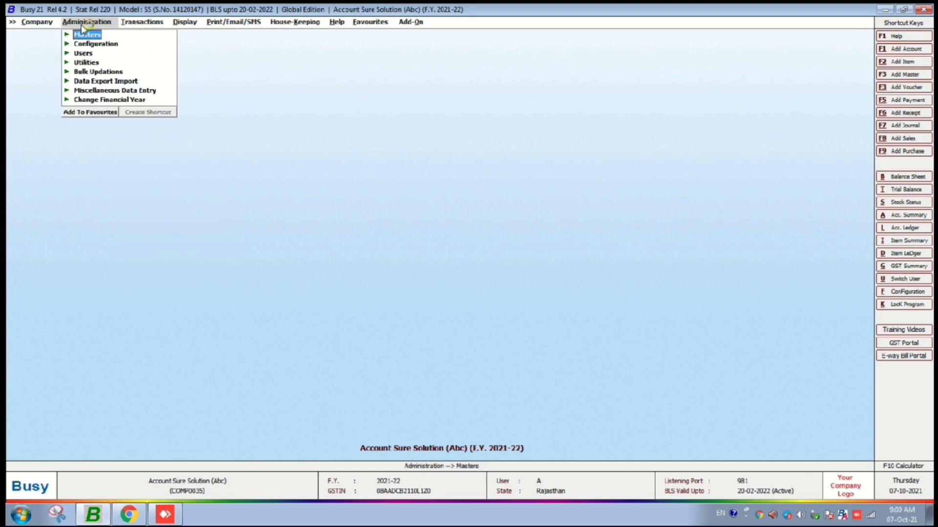
{"action": "left_click", "coordinate": [103, 44]}
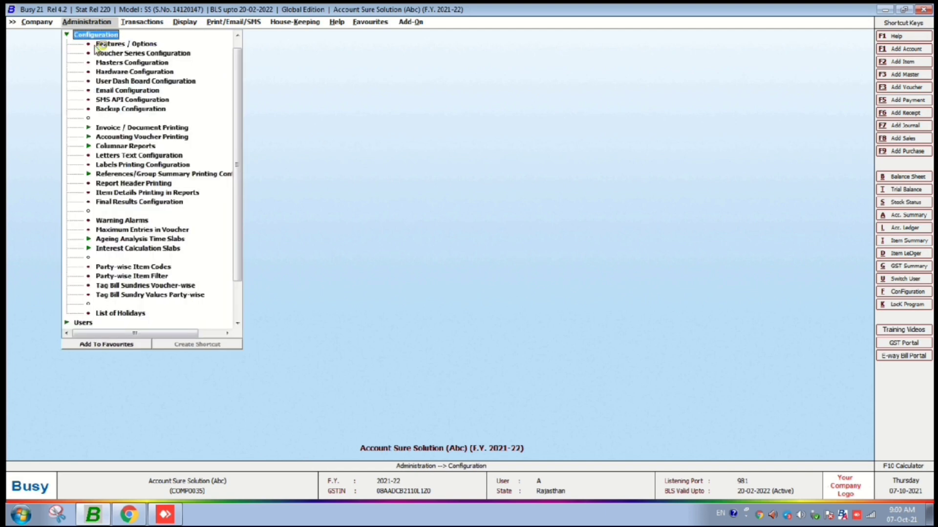
{"action": "left_click", "coordinate": [128, 44]}
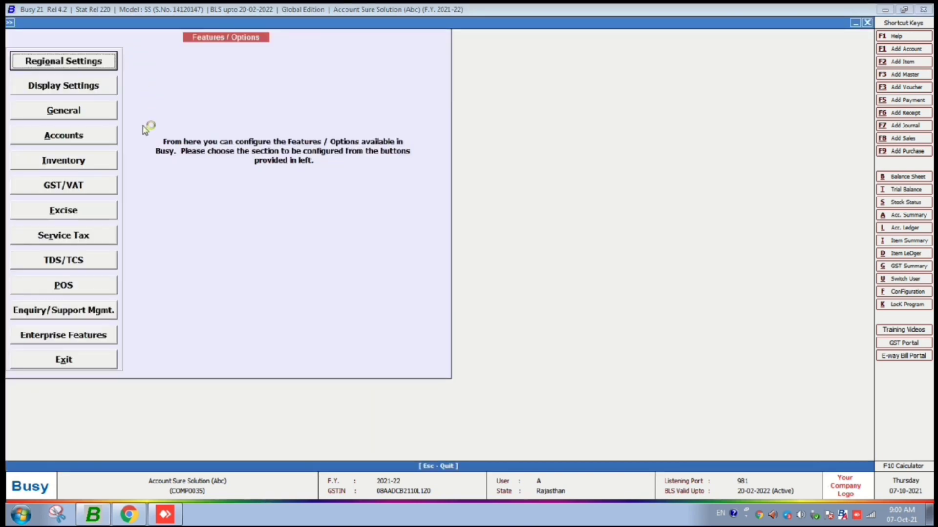
{"action": "left_click", "coordinate": [62, 163]}
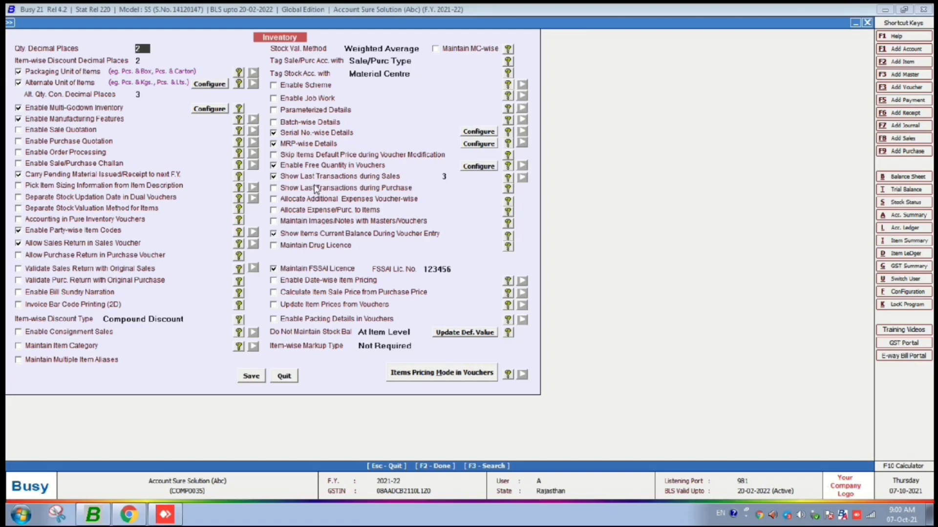
- Set the last transactions shown during sales to 20 and enable showing last transactions during purchase
{"action": "left_click", "coordinate": [446, 177]}
{"action": "type", "text": "20"}
{"action": "key", "text": "Return"}
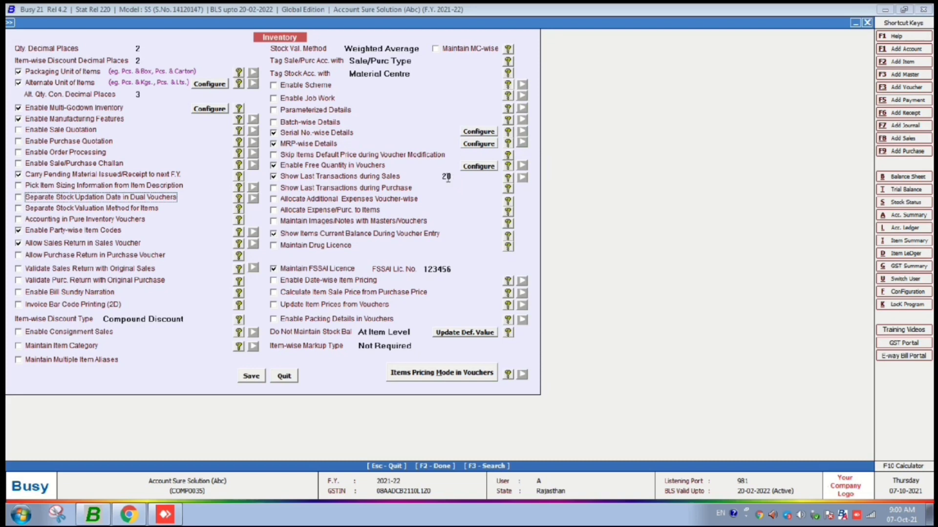
{"action": "left_click", "coordinate": [274, 190]}
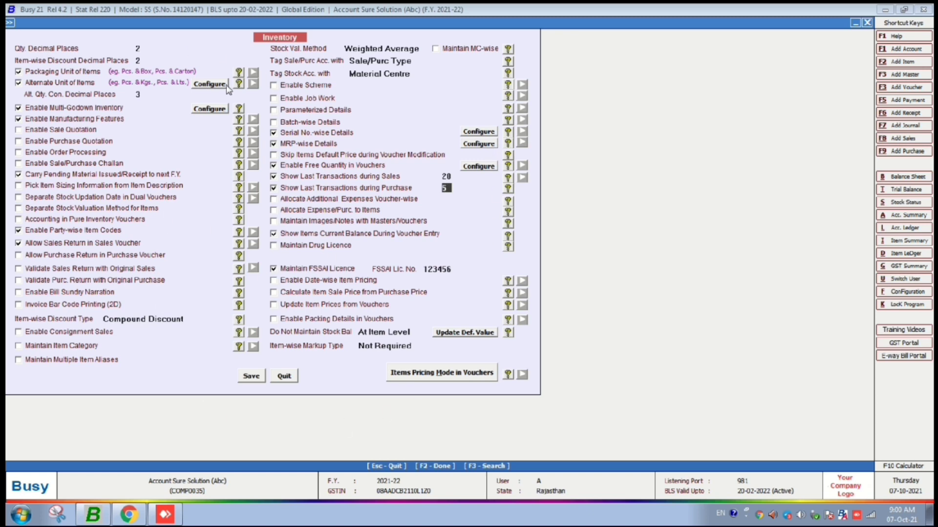
- Switch to Chrome and read the BUSY 21 release notes for Release 4.2 and Release 4.1, including the FSSAI number change
{"action": "left_click", "coordinate": [129, 514]}
{"action": "scroll", "coordinate": [927, 125], "scroll_direction": "down", "scroll_amount": 10}
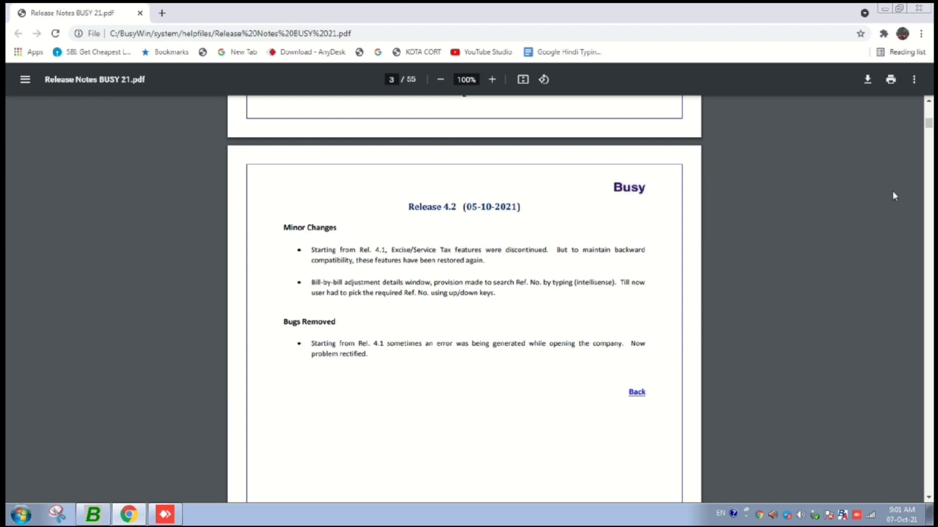
{"action": "left_click_drag", "start_coordinate": [929, 127], "coordinate": [930, 134]}
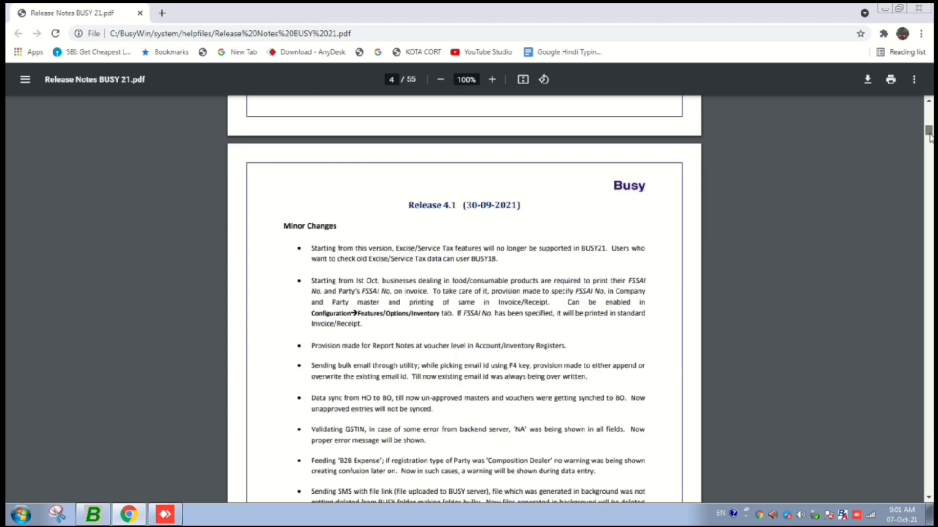
{"action": "scroll", "coordinate": [929, 139], "scroll_direction": "down", "scroll_amount": 2}
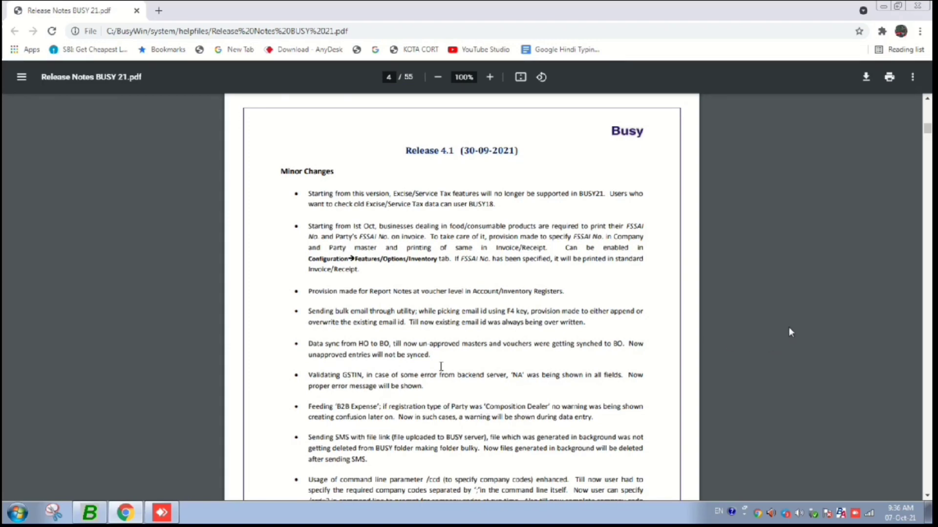
{"action": "scroll", "coordinate": [441, 367], "scroll_direction": "down", "scroll_amount": 7}
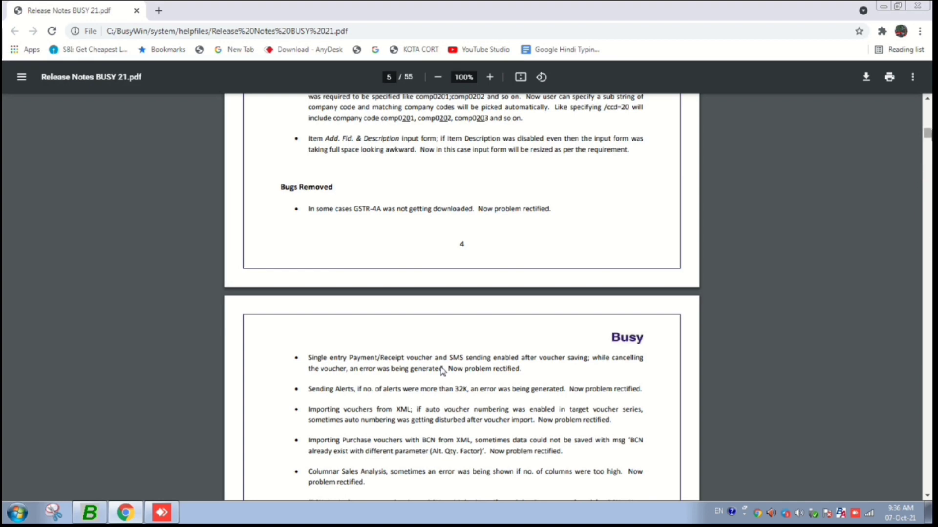
{"action": "scroll", "coordinate": [442, 370], "scroll_direction": "up", "scroll_amount": 15}
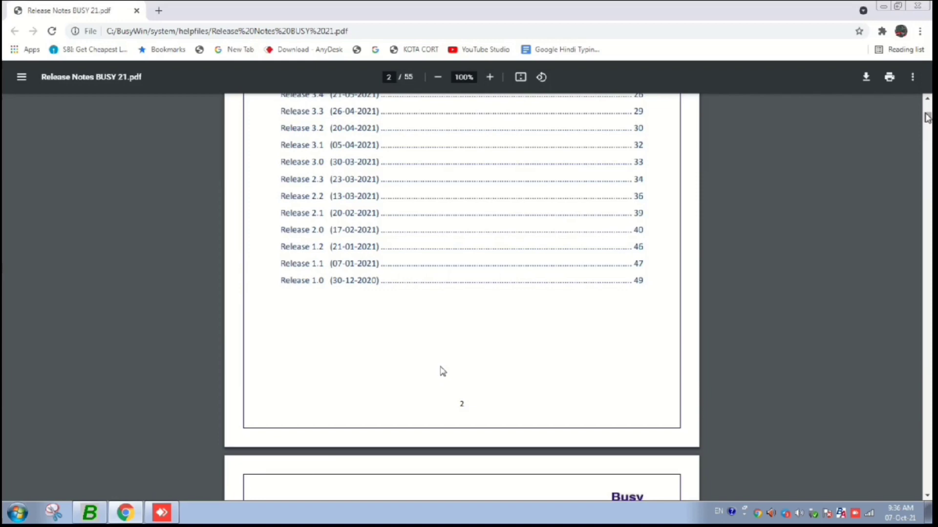
- Switch back to Busy and leave the Inventory feature configuration without saving
{"action": "left_click", "coordinate": [89, 513]}
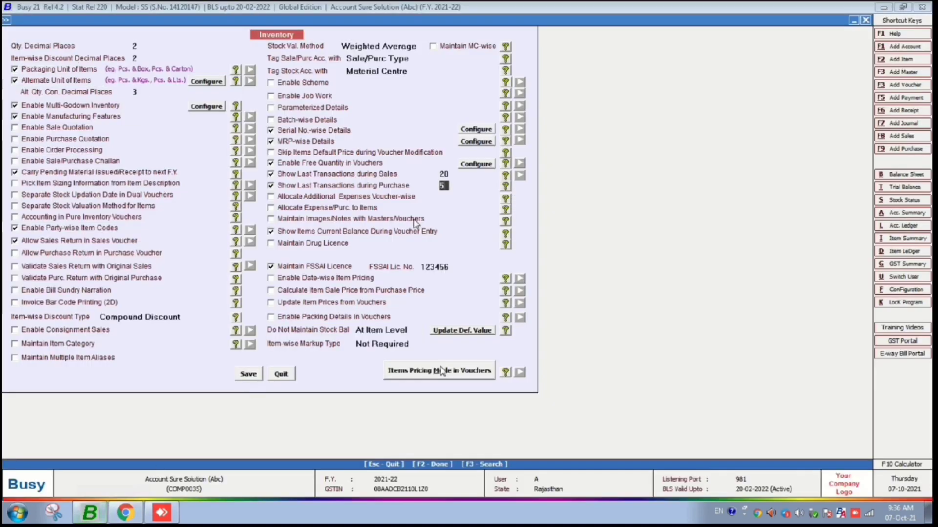
{"action": "key", "text": "Escape"}
{"action": "key", "text": "Escape"}
{"action": "key", "text": "Escape"}
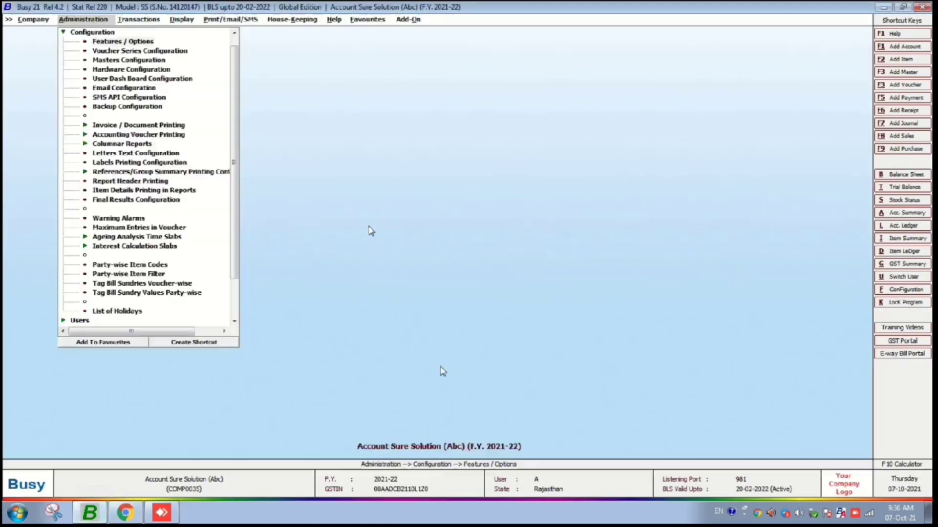
{"action": "key", "text": "Escape"}
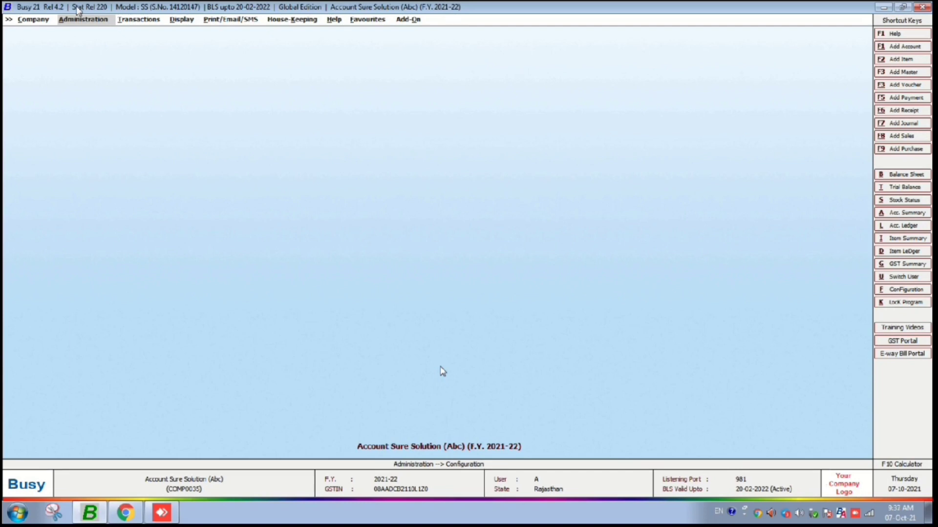
- Check for BUSY product and statutory updates, and minimise the release notes window in Chrome
{"action": "left_click", "coordinate": [334, 22]}
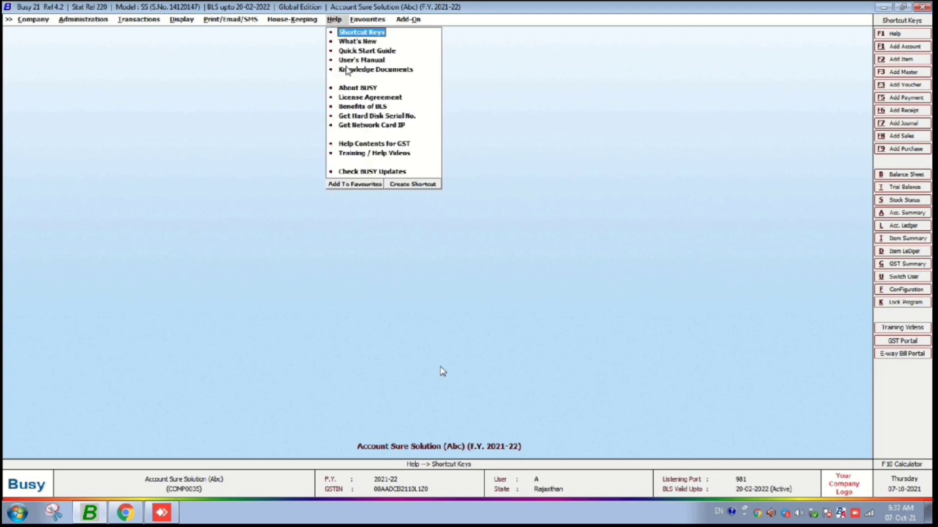
{"action": "left_click", "coordinate": [359, 172]}
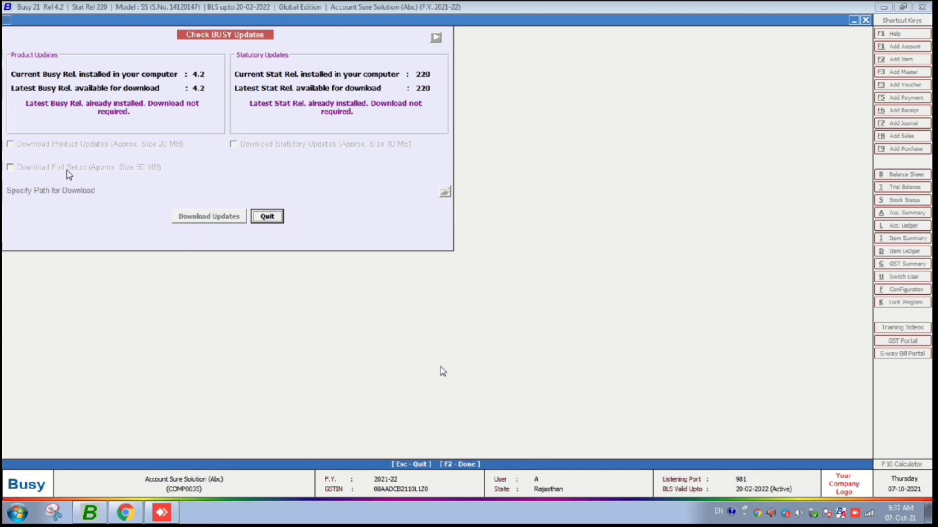
{"action": "key", "text": "alt+Tab"}
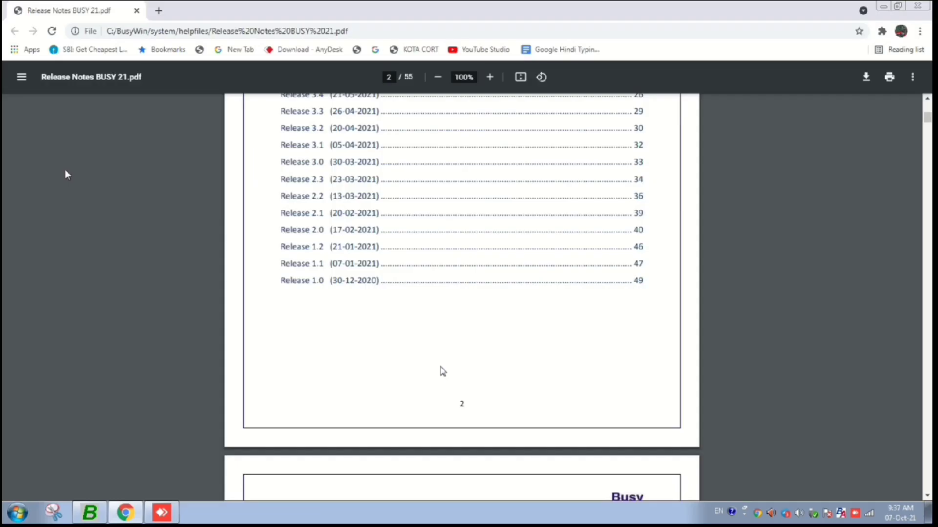
{"action": "left_click", "coordinate": [884, 7]}
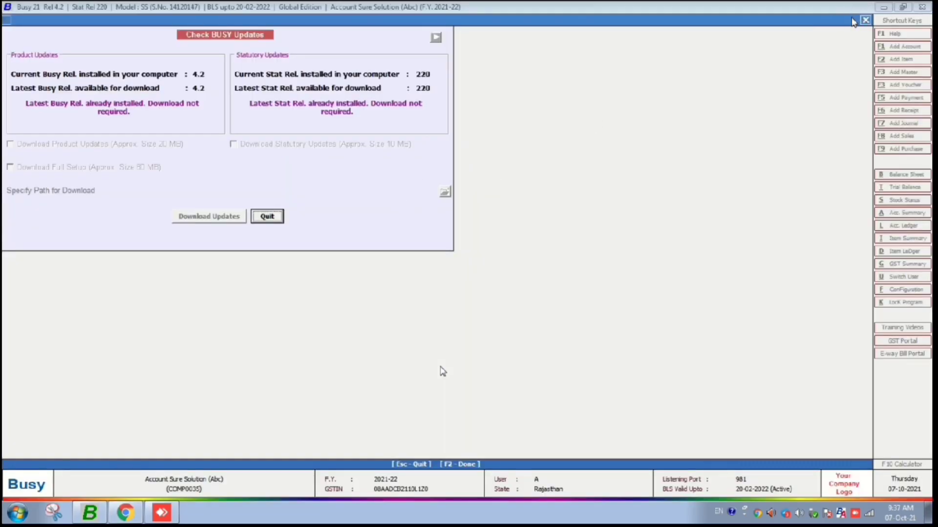
- Look at the Busy update installers on the desktop, then return to Busy and close the update check, keeping the company open
{"action": "key", "text": "super+d"}
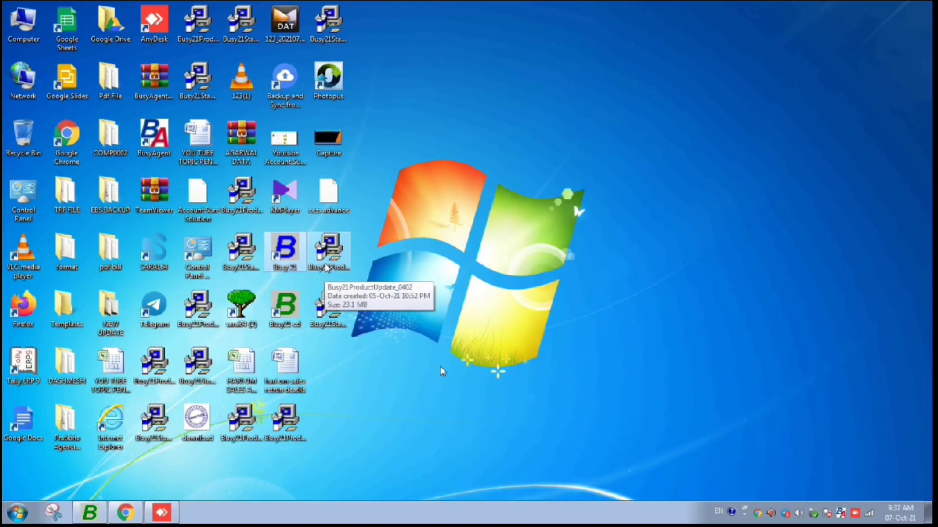
{"action": "mouse_move", "coordinate": [101, 516]}
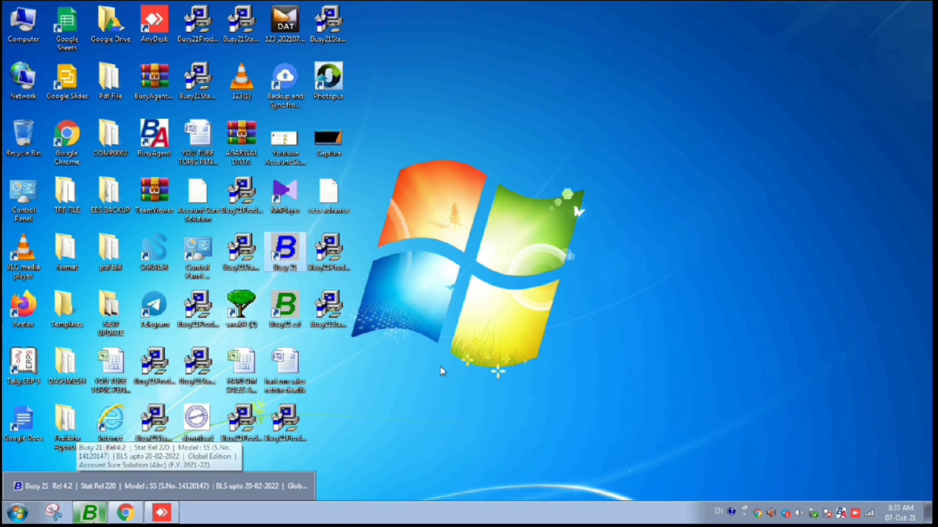
{"action": "left_click", "coordinate": [96, 515]}
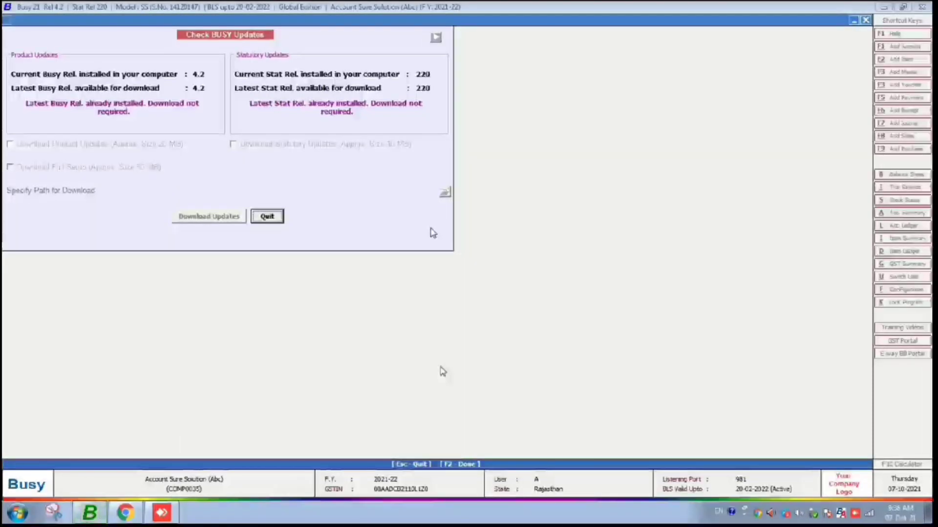
{"action": "key", "text": "Escape"}
{"action": "key", "text": "Escape"}
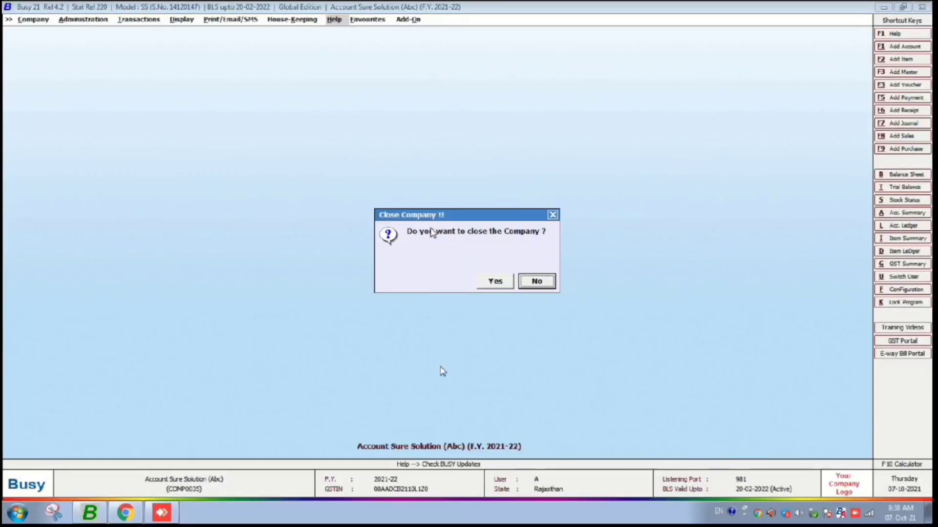
{"action": "key", "text": "Escape"}
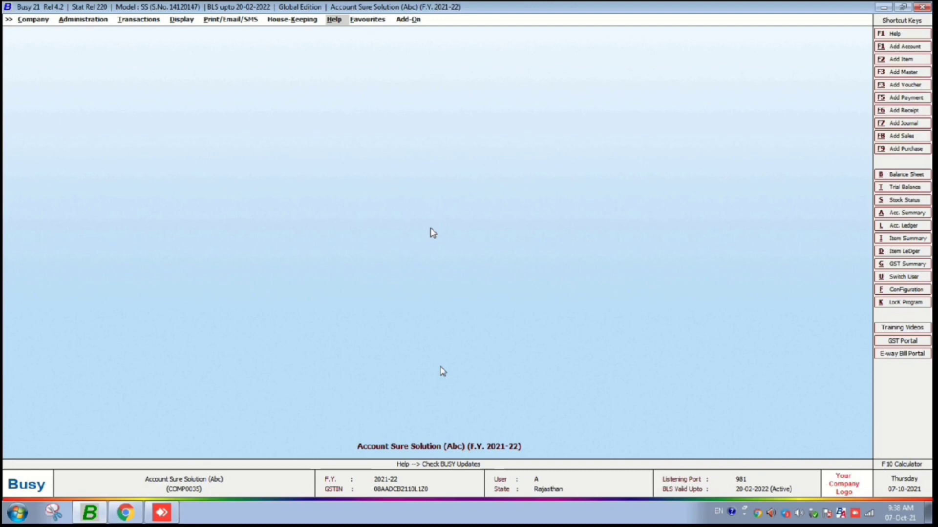
- Open the MAIN series sales voucher dated 07-10-2021 for modification
{"action": "left_click", "coordinate": [144, 20]}
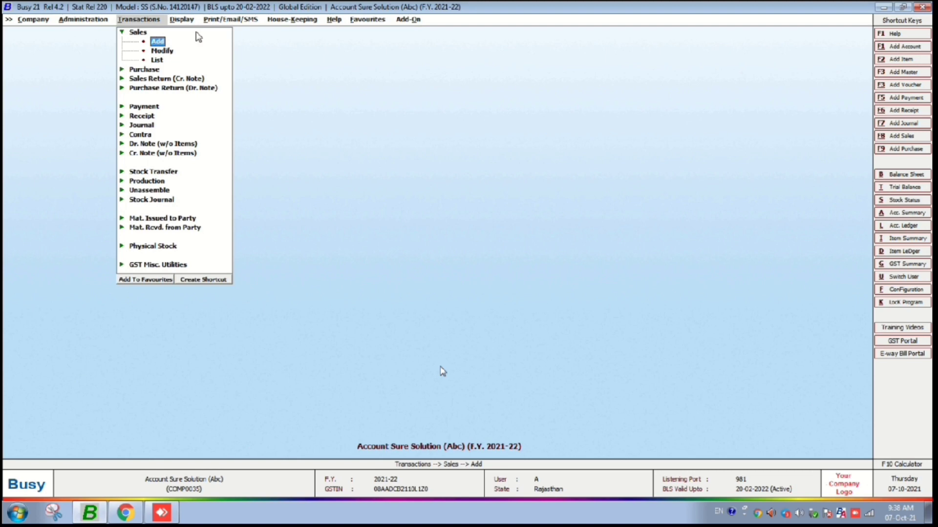
{"action": "key", "text": "Down"}
{"action": "key", "text": "Return"}
{"action": "key", "text": "Return"}
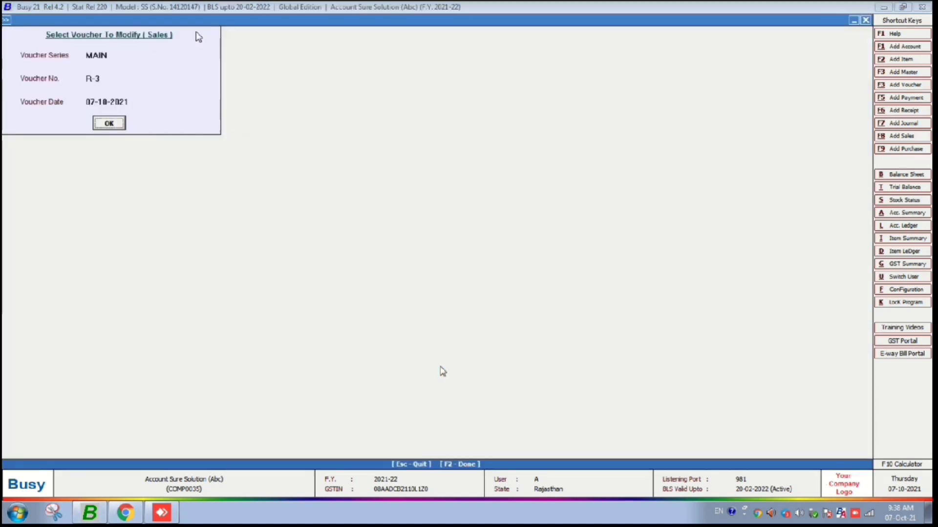
{"action": "key", "text": "Return"}
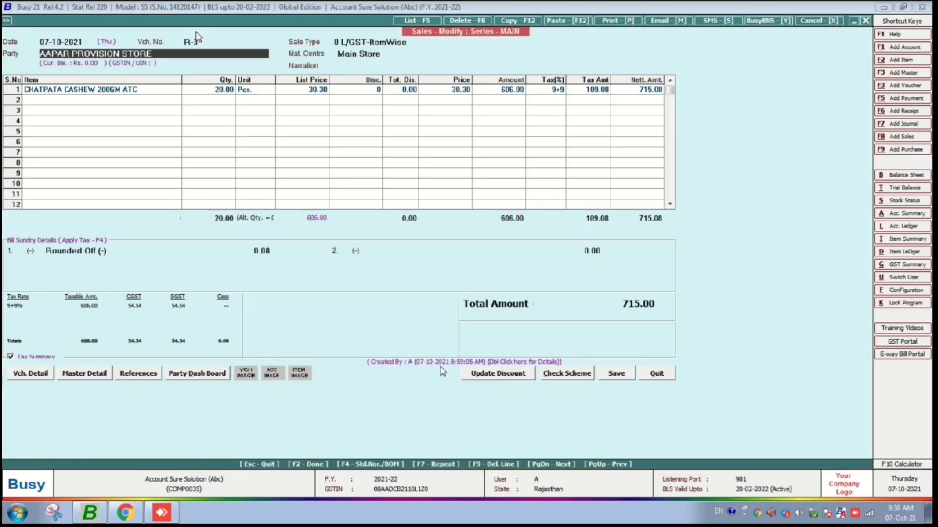
- Change the sales voucher's party to BALA JI MOTORS and leave the narration blank
{"action": "type", "text": "b"}
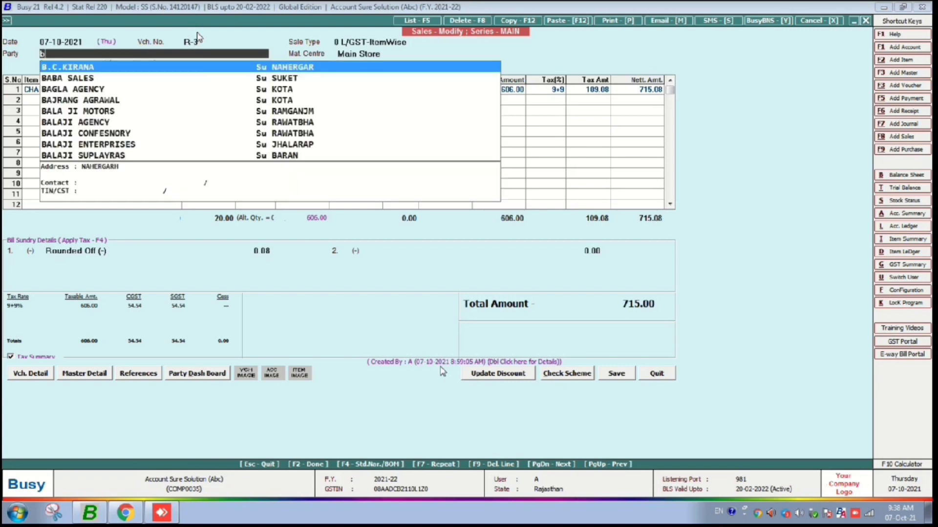
{"action": "key", "text": "Down"}
{"action": "key", "text": "Down"}
{"action": "key", "text": "Down"}
{"action": "key", "text": "Down"}
{"action": "key", "text": "Return"}
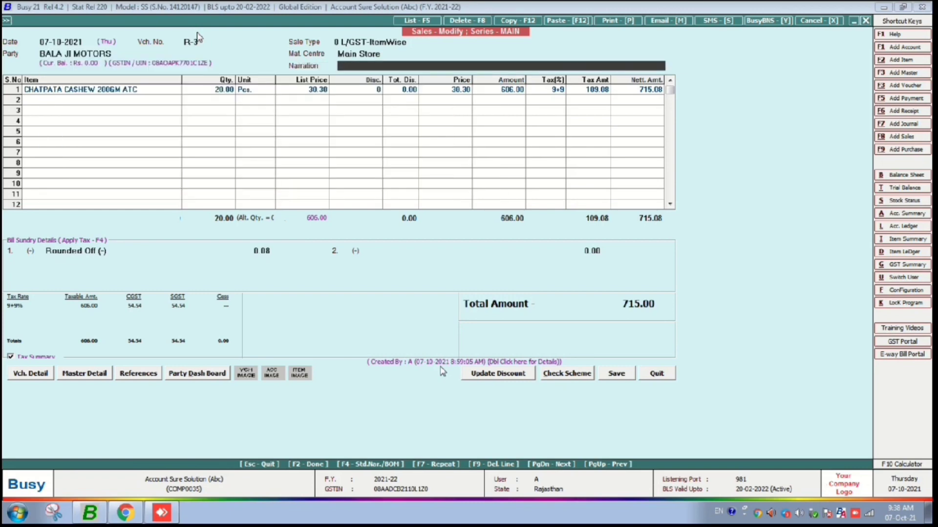
{"action": "key", "text": "Return"}
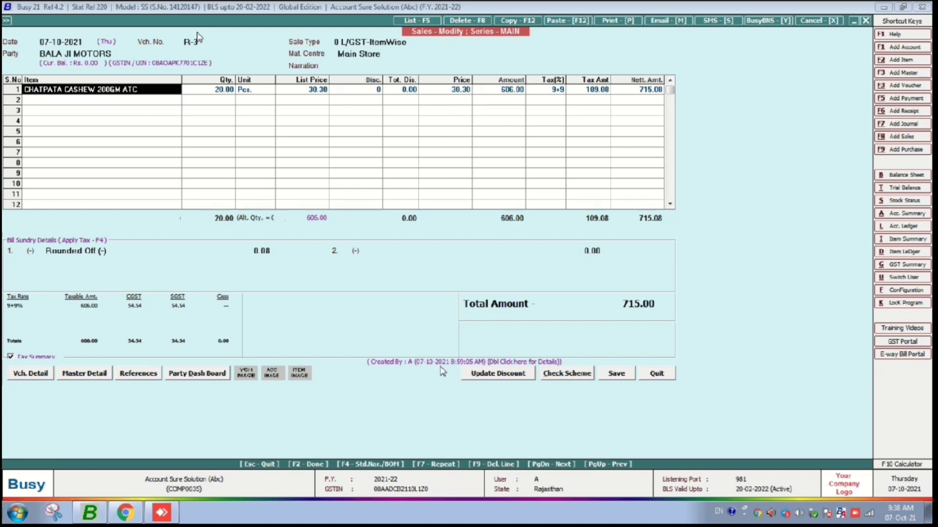
- Keep the item list and the Credit bill mode, save the modified sales voucher and proceed to invoice printing
{"action": "key", "text": "F2"}
{"action": "key", "text": "F2"}
{"action": "key", "text": "Return"}
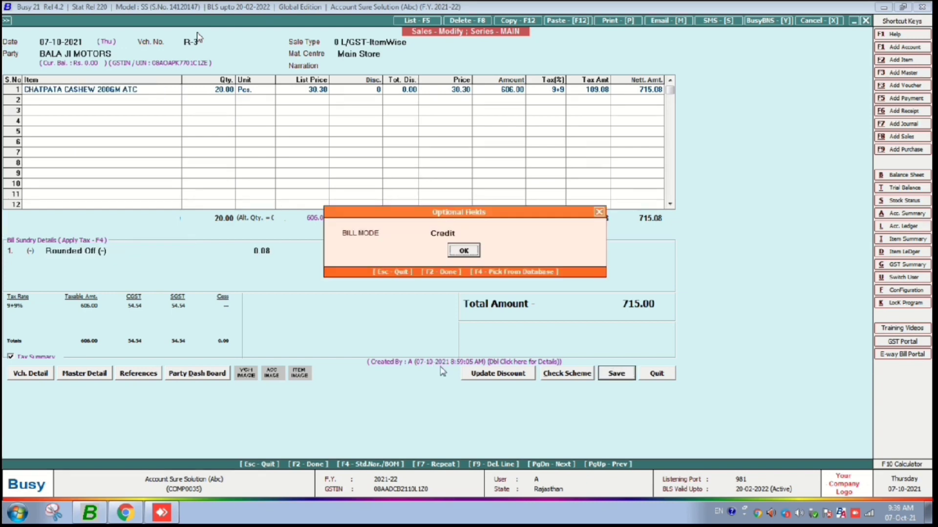
{"action": "key", "text": "Return"}
{"action": "key", "text": "F2"}
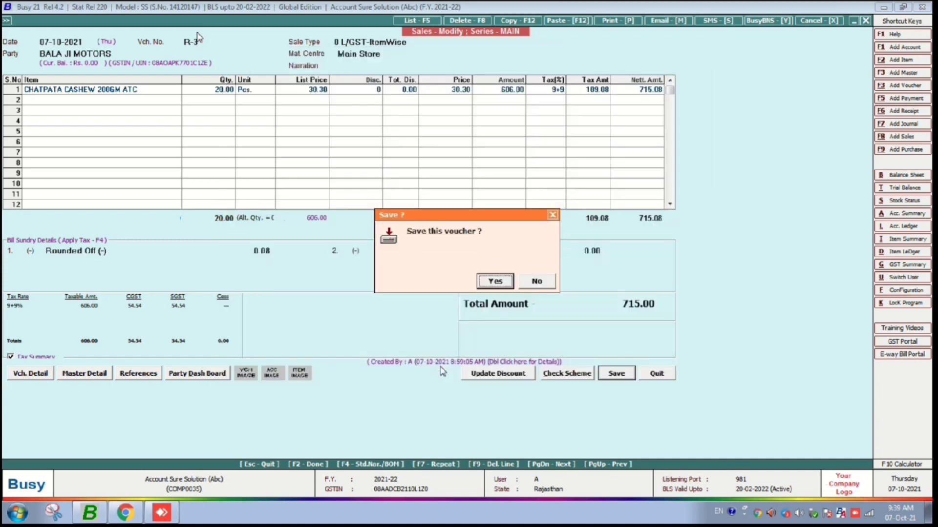
{"action": "key", "text": "Return"}
{"action": "key", "text": "Return"}
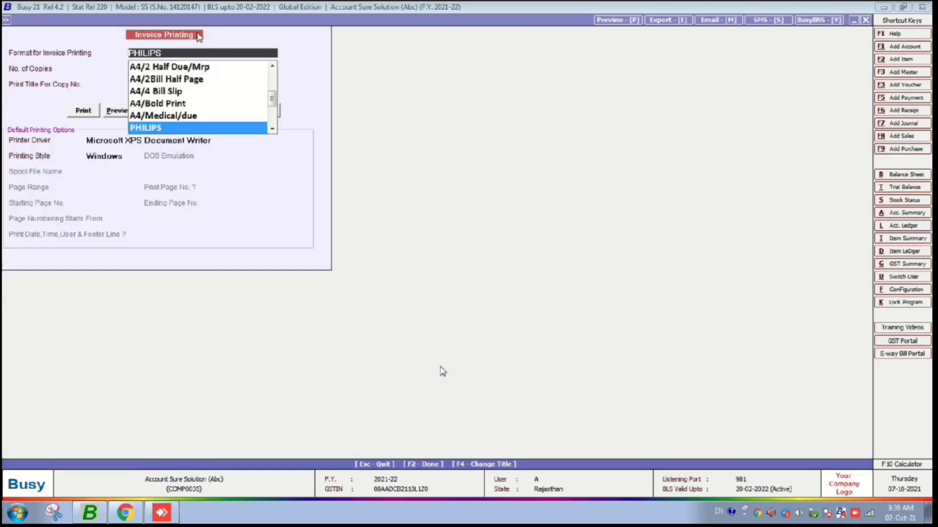
- Preview the modified sales invoice in the STANDARD format to check the FSSAI details of company and party, and close the preview
{"action": "key", "text": "Return"}
{"action": "key", "text": "Return"}
{"action": "key", "text": "Return"}
{"action": "key", "text": "Right"}
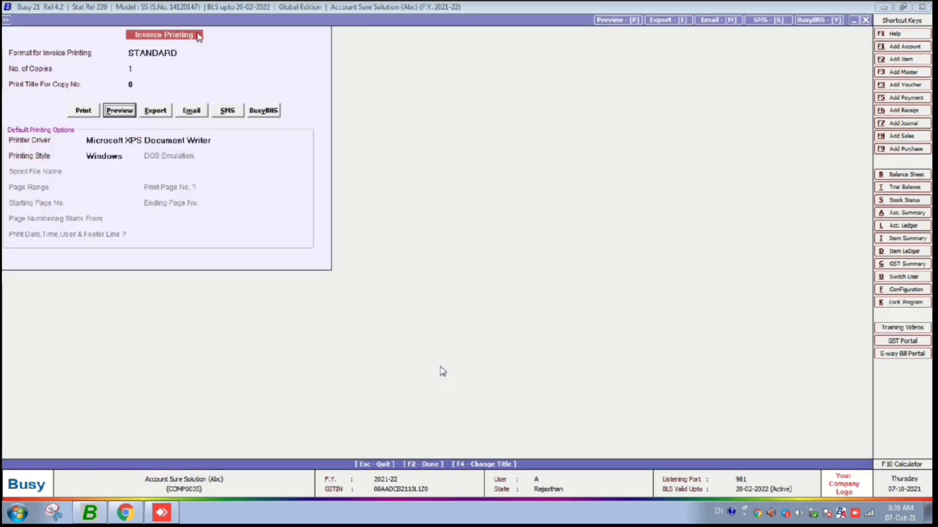
{"action": "key", "text": "Return"}
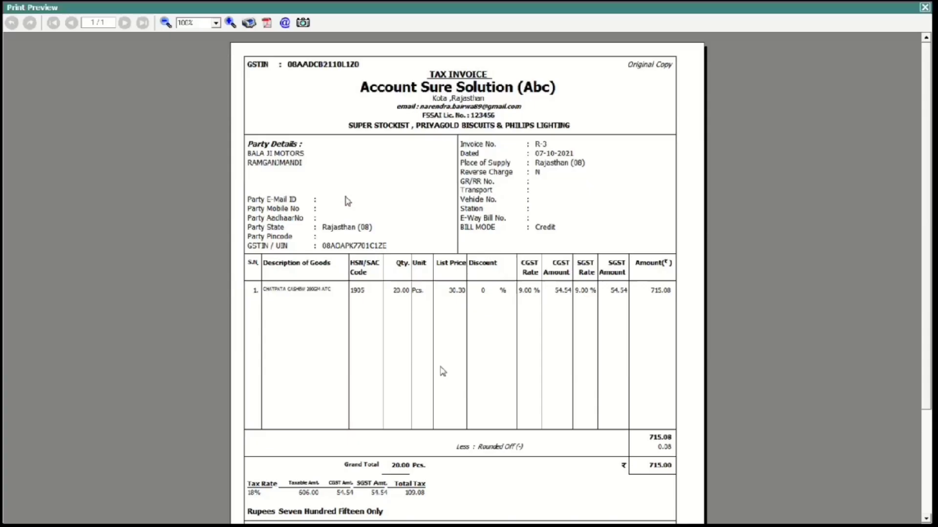
{"action": "left_click", "coordinate": [923, 8]}
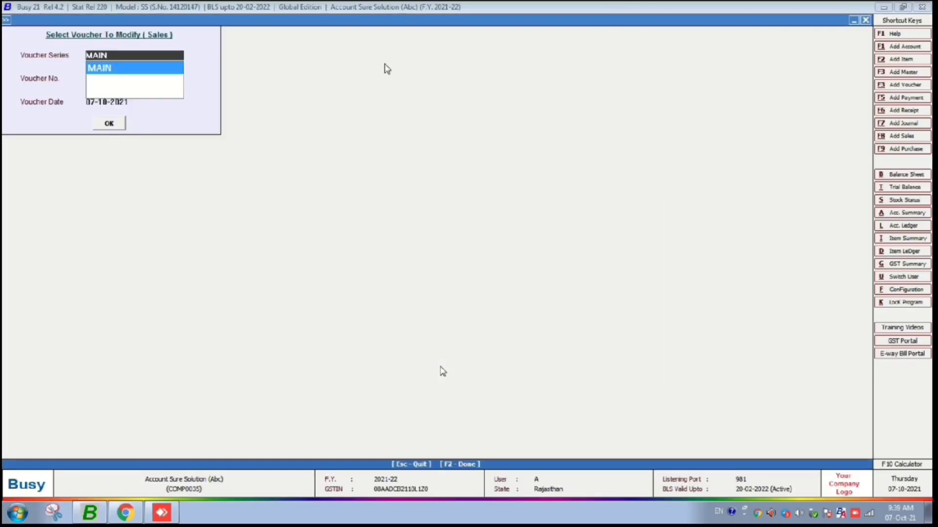
- Leave the voucher selection and open the standard invoice printing configuration for the Sales Invoice
{"action": "key", "text": "Escape"}
{"action": "key", "text": "f"}
{"action": "key", "text": "Down"}
{"action": "key", "text": "Down"}
{"action": "key", "text": "Down"}
{"action": "key", "text": "Down"}
{"action": "key", "text": "Down"}
{"action": "key", "text": "Down"}
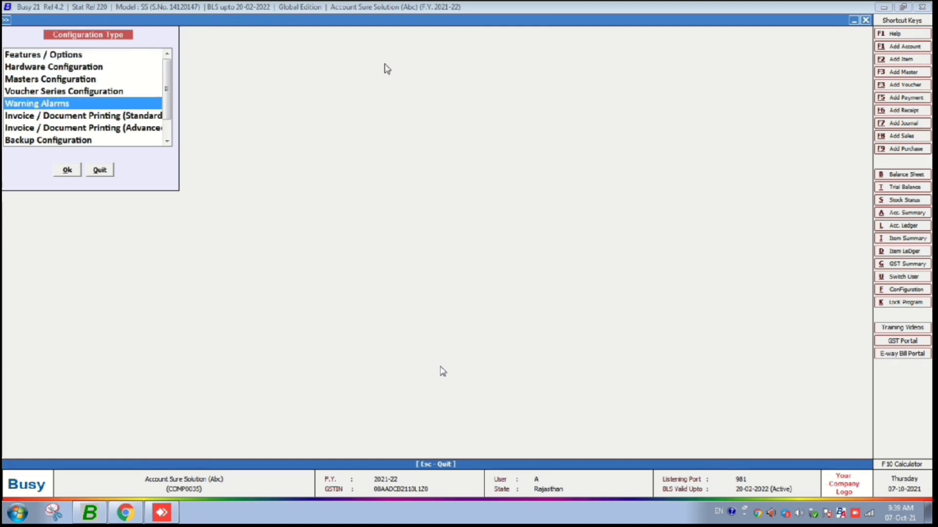
{"action": "key", "text": "Up"}
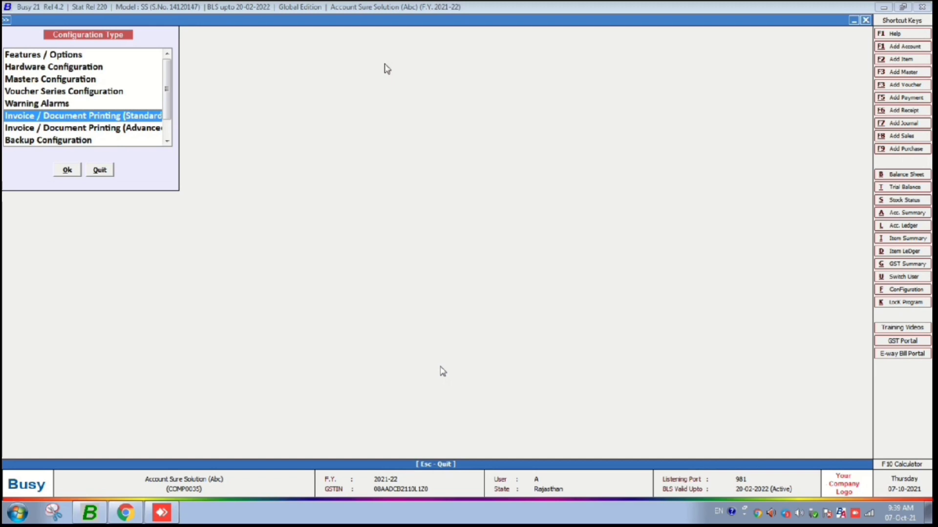
{"action": "key", "text": "Return"}
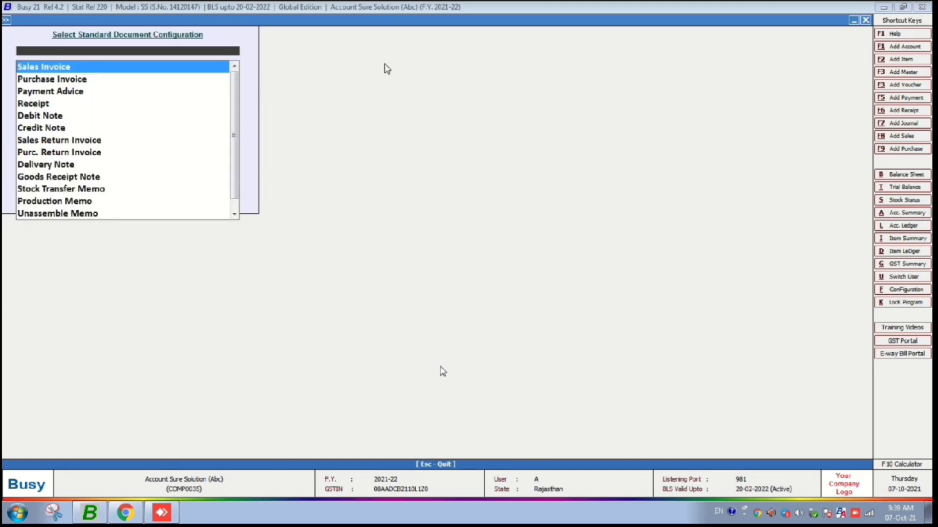
{"action": "key", "text": "Return"}
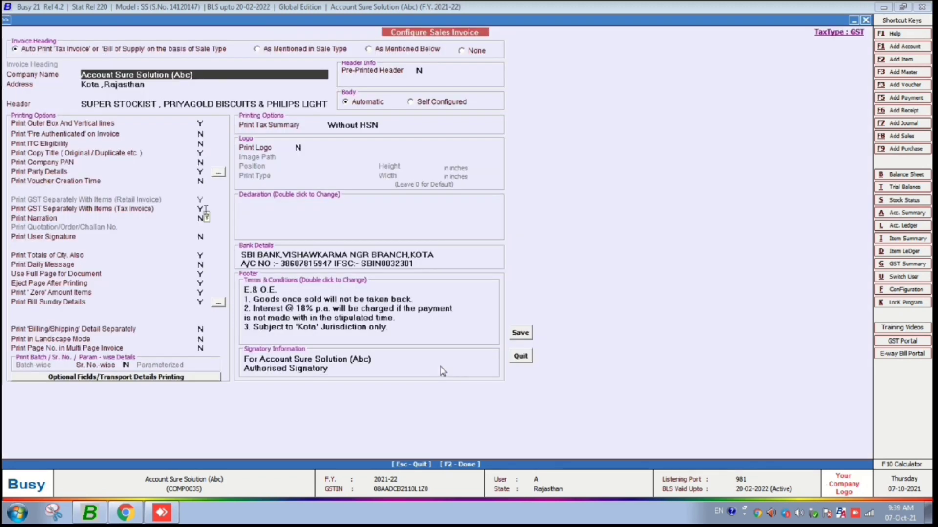
- Enable company PAN printing on the standard sales invoice, keep all party detail options checked, and save the configuration
{"action": "key", "text": "Escape"}
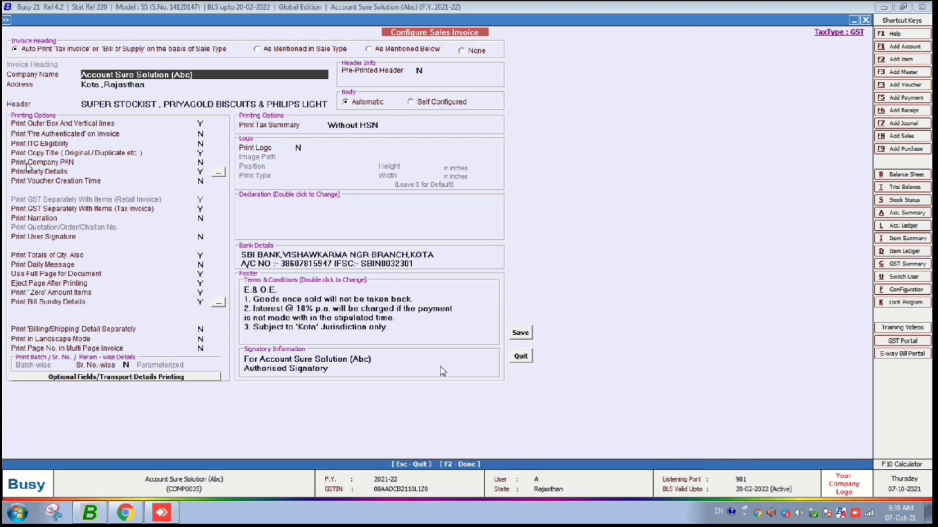
{"action": "left_click", "coordinate": [201, 162]}
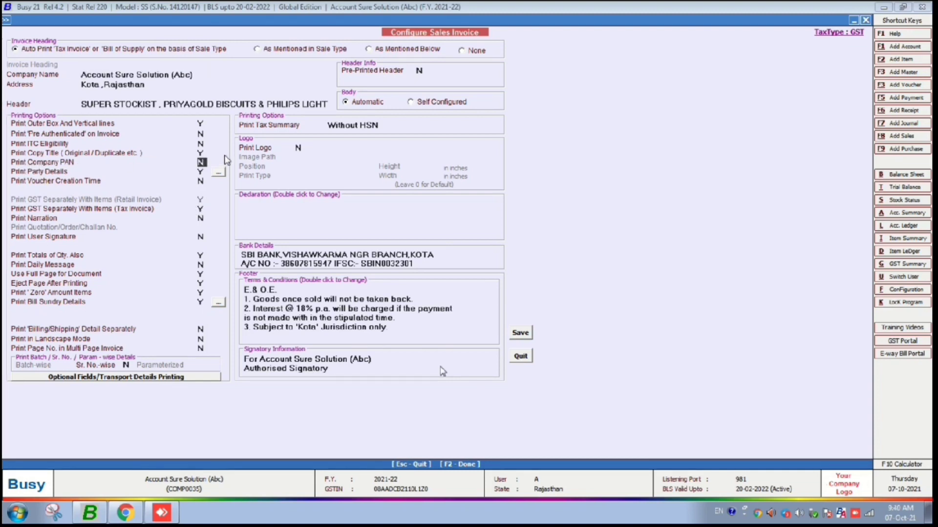
{"action": "type", "text": "Y"}
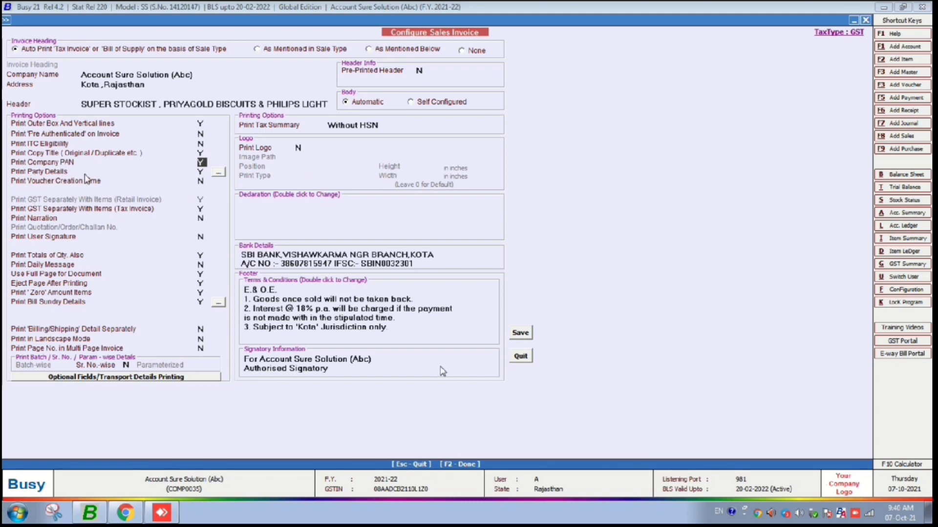
{"action": "left_click", "coordinate": [219, 172]}
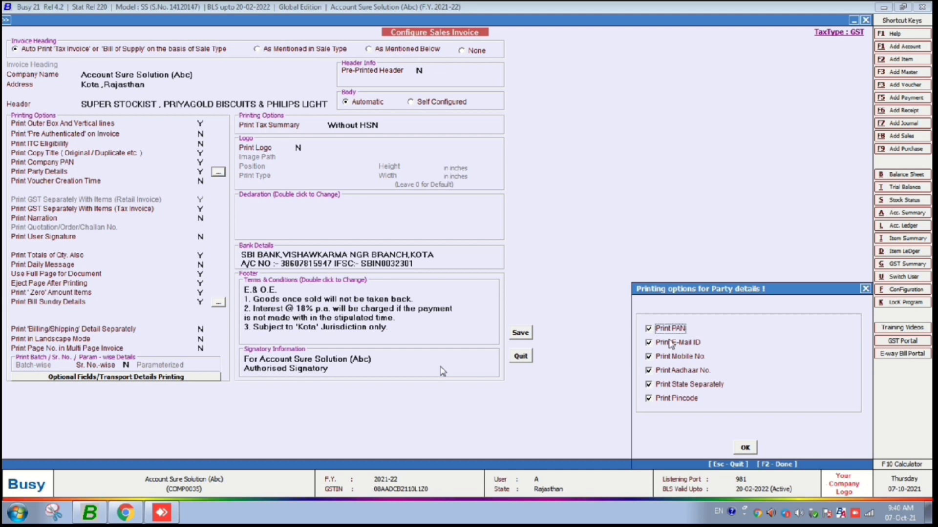
{"action": "left_click", "coordinate": [744, 448]}
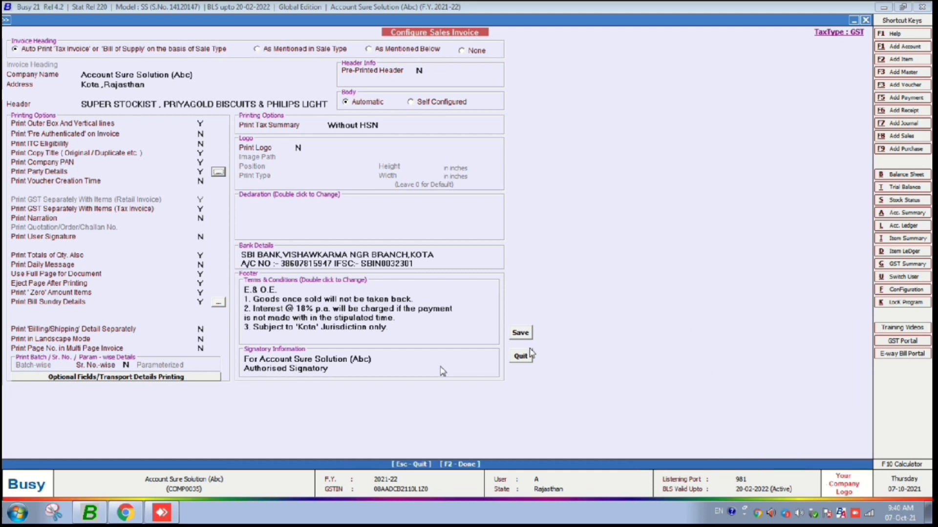
{"action": "left_click", "coordinate": [518, 334]}
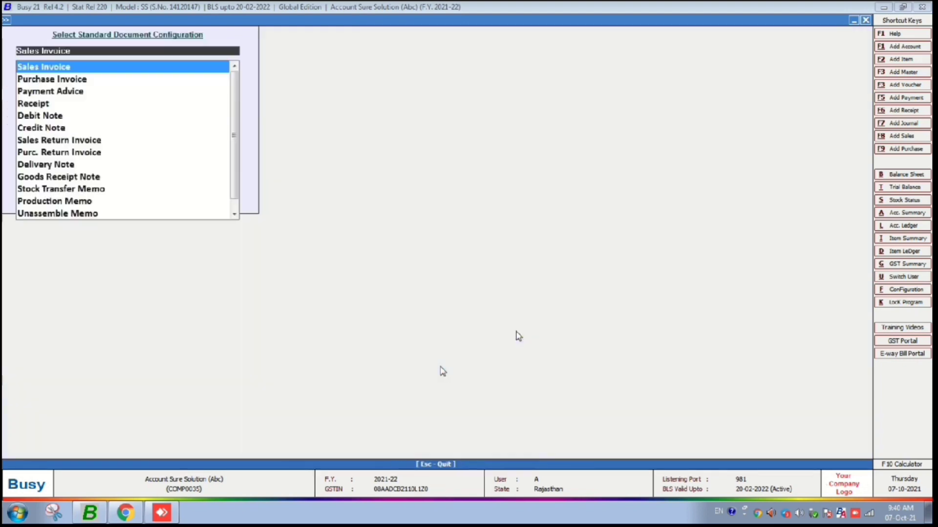
{"action": "key", "text": "Escape"}
{"action": "key", "text": "Escape"}
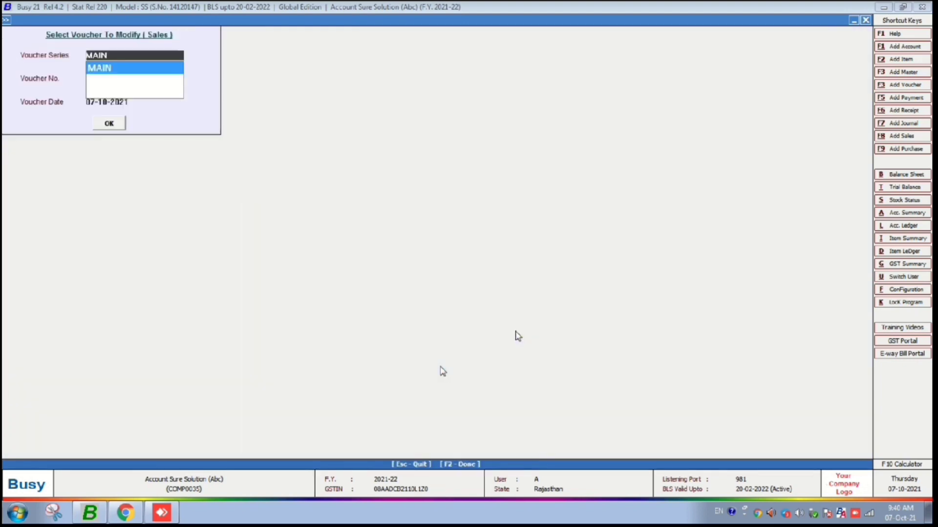
- Open sales voucher R-3 of the MAIN series, dated 07-10-2021, for modification
{"action": "key", "text": "Escape"}
{"action": "key", "text": "Return"}
{"action": "key", "text": "Return"}
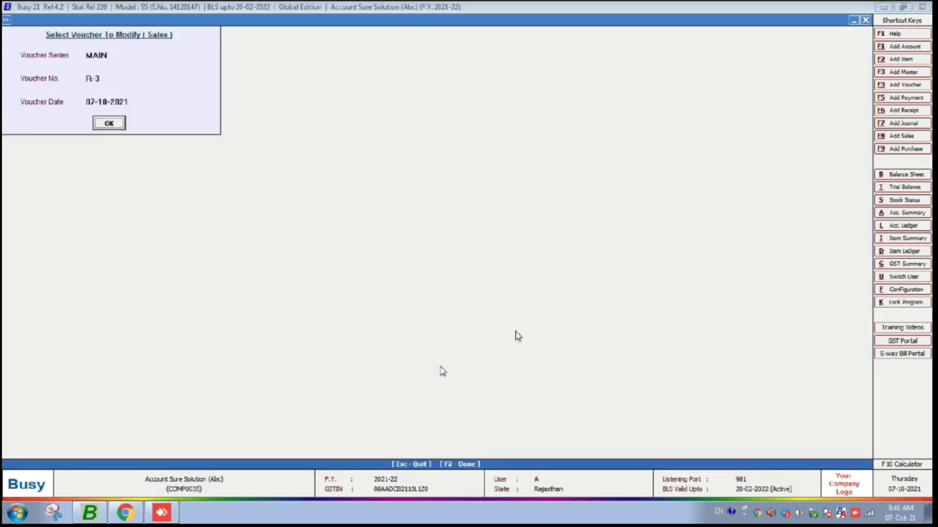
{"action": "key", "text": "Return"}
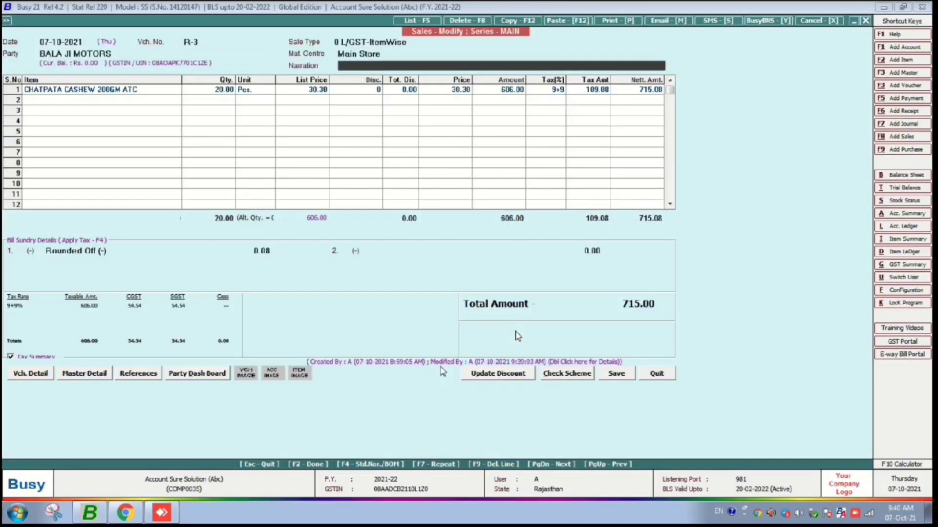
- Preview the voucher's invoice in the STANDARD format to check the company PAN line, and leave the preview and the voucher
{"action": "key", "text": "alt+p"}
{"action": "key", "text": "Escape"}
{"action": "key", "text": "alt+p"}
{"action": "key", "text": "Return"}
{"action": "key", "text": "Return"}
{"action": "key", "text": "Return"}
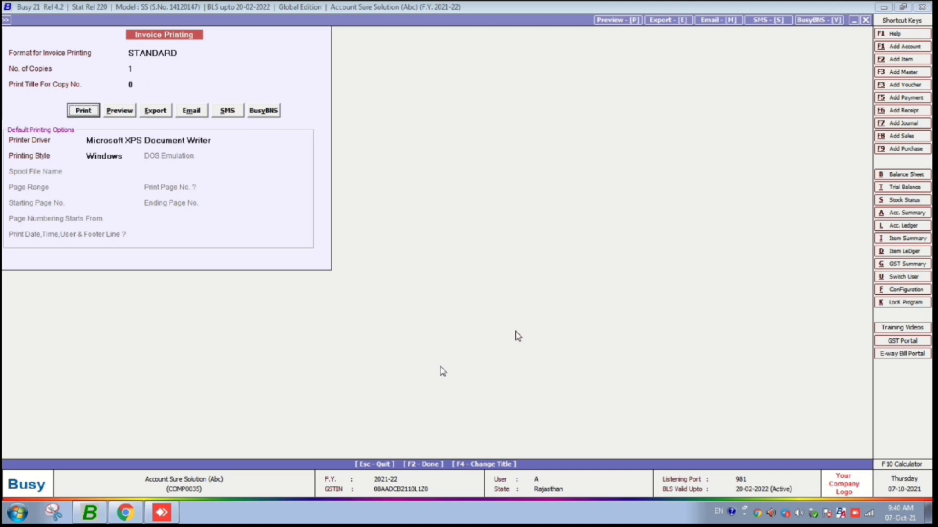
{"action": "key", "text": "Right"}
{"action": "key", "text": "Return"}
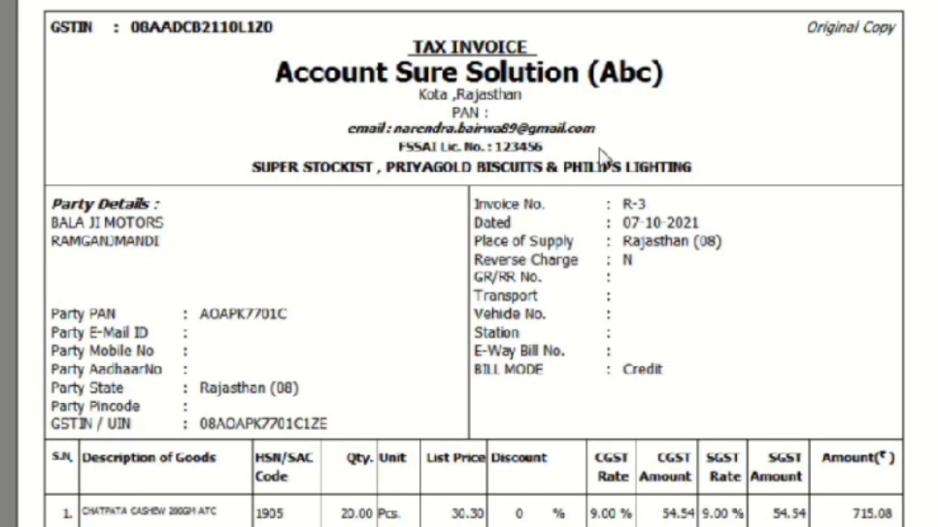
{"action": "key", "text": "Escape"}
{"action": "key", "text": "Escape"}
{"action": "key", "text": "Return"}
{"action": "key", "text": "Escape"}
{"action": "key", "text": "Escape"}
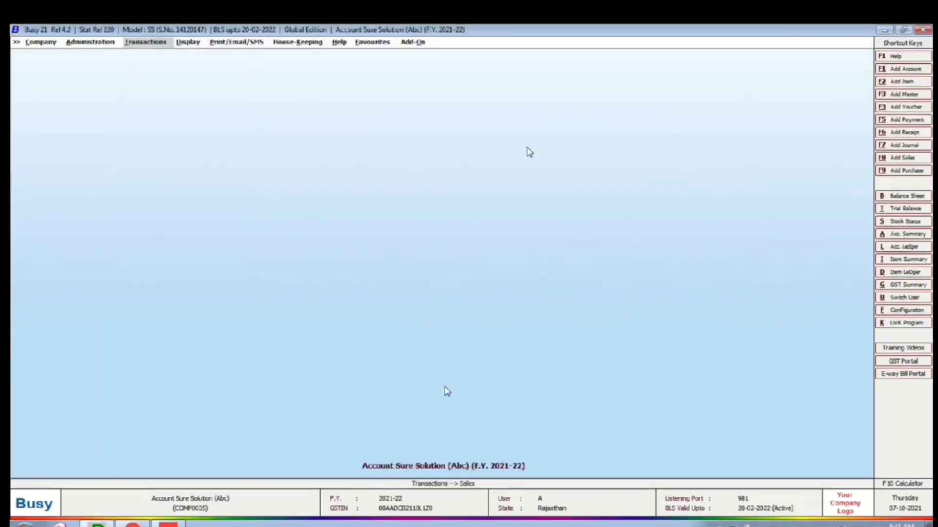
- Open the company's details for editing and keep its name, print name and short name
{"action": "key", "text": "Left"}
{"action": "key", "text": "Left"}
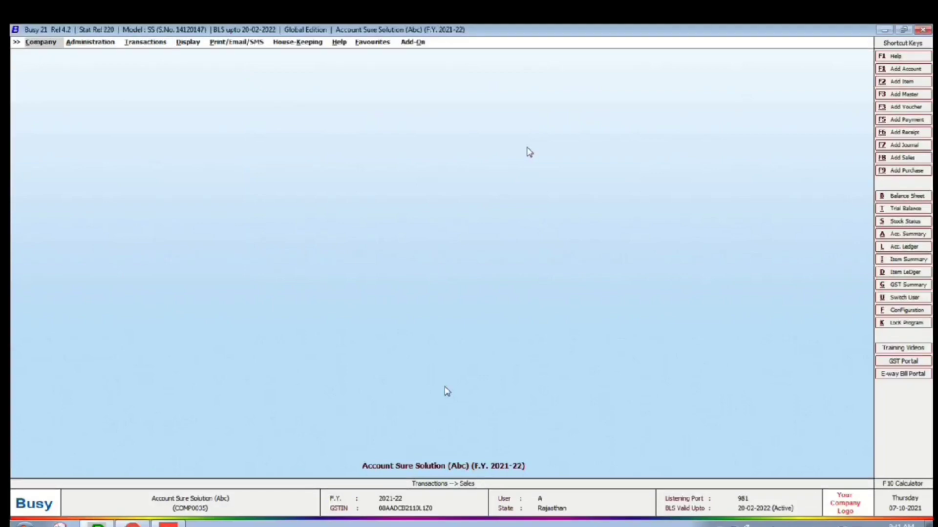
{"action": "key", "text": "Return"}
{"action": "key", "text": "Down"}
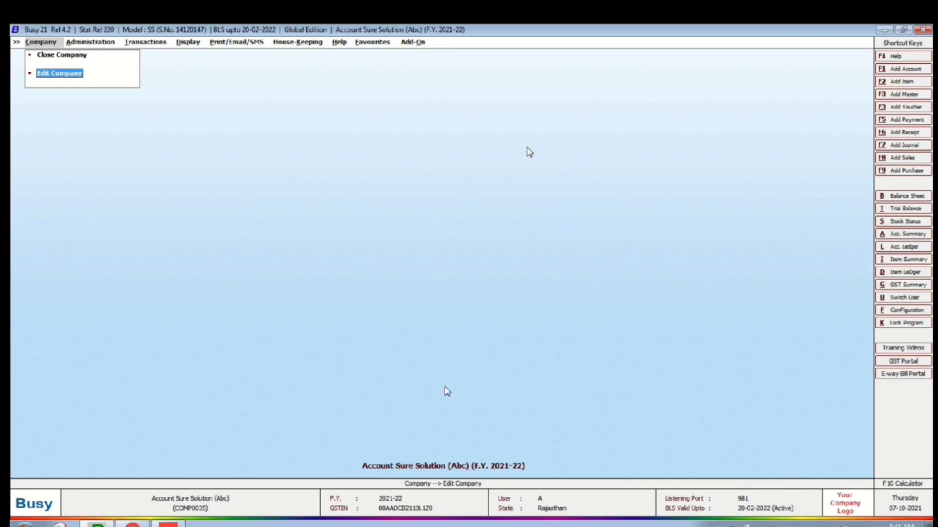
{"action": "key", "text": "Return"}
{"action": "key", "text": "Return"}
{"action": "key", "text": "Return"}
{"action": "key", "text": "Return"}
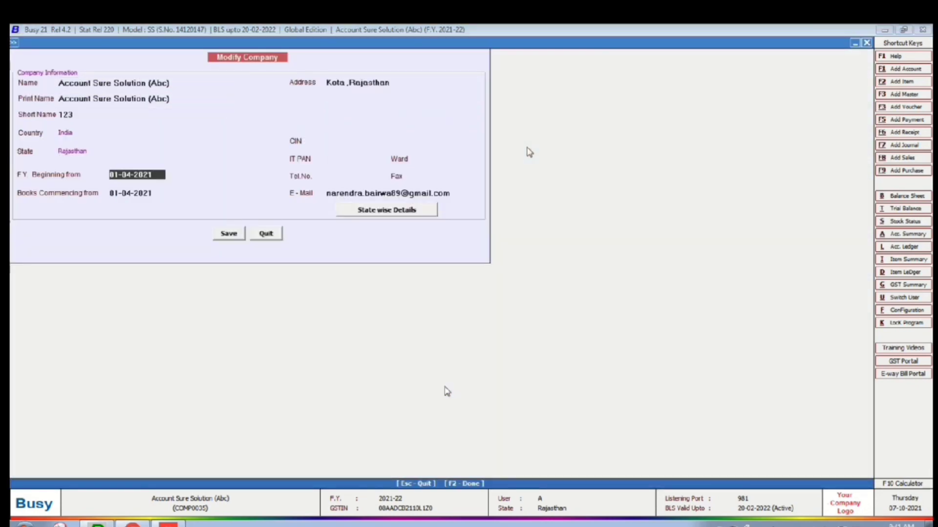
- Enter the company's IT PAN number, save the modified company and close its details
{"action": "left_click", "coordinate": [323, 159]}
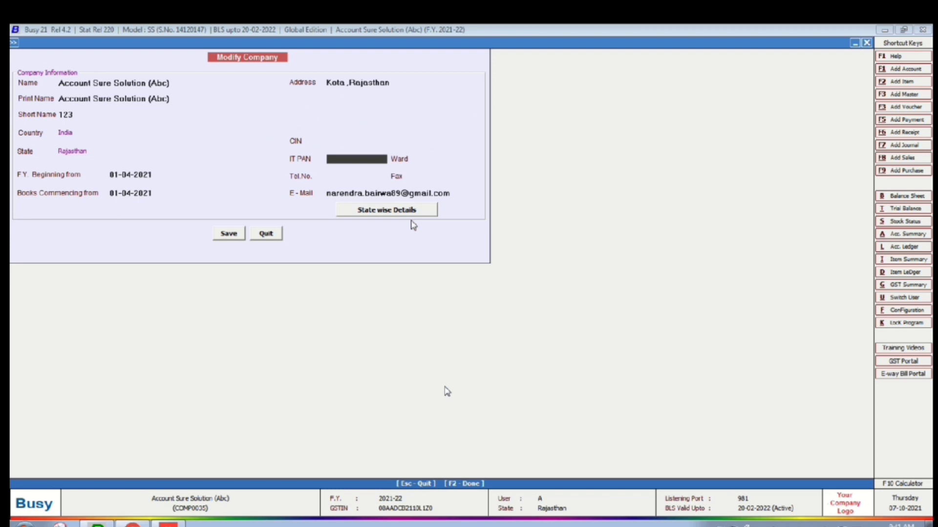
{"action": "type", "text": "123456"}
{"action": "key", "text": "Return"}
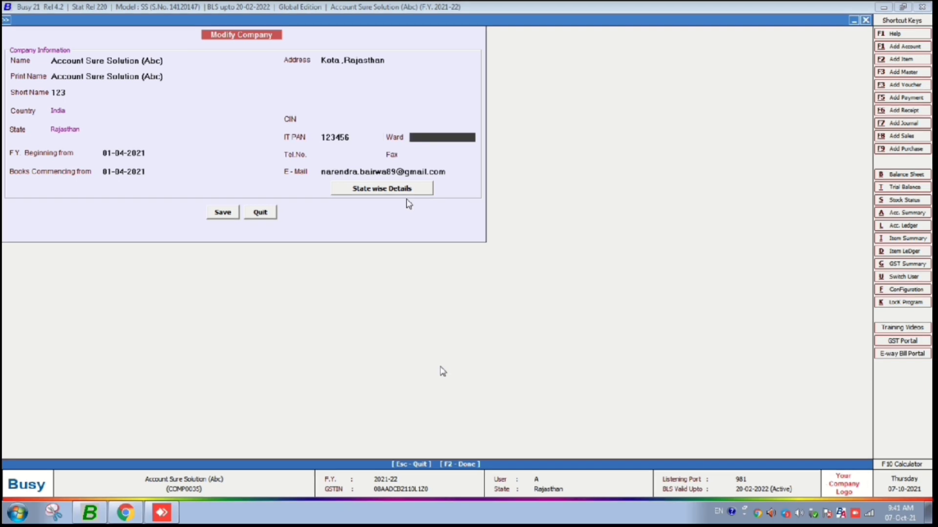
{"action": "left_click", "coordinate": [222, 214]}
{"action": "left_click", "coordinate": [495, 282]}
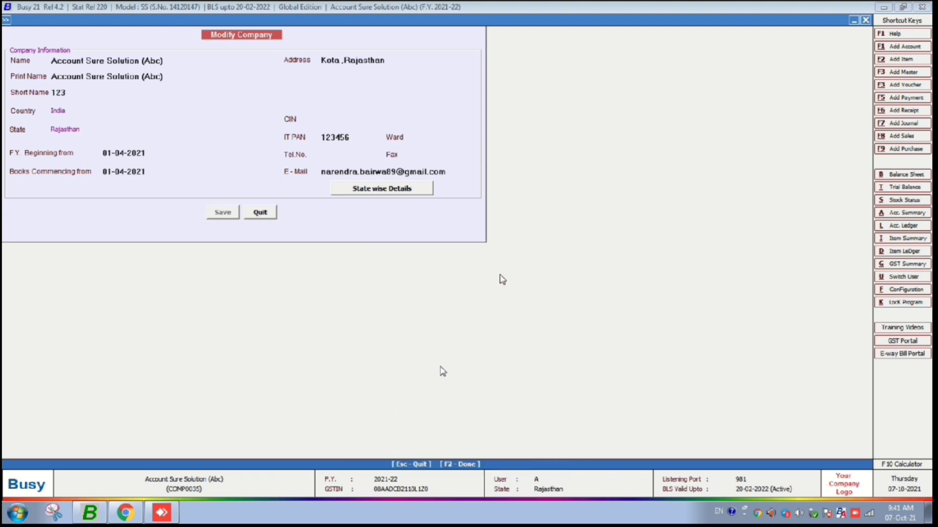
{"action": "key", "text": "Escape"}
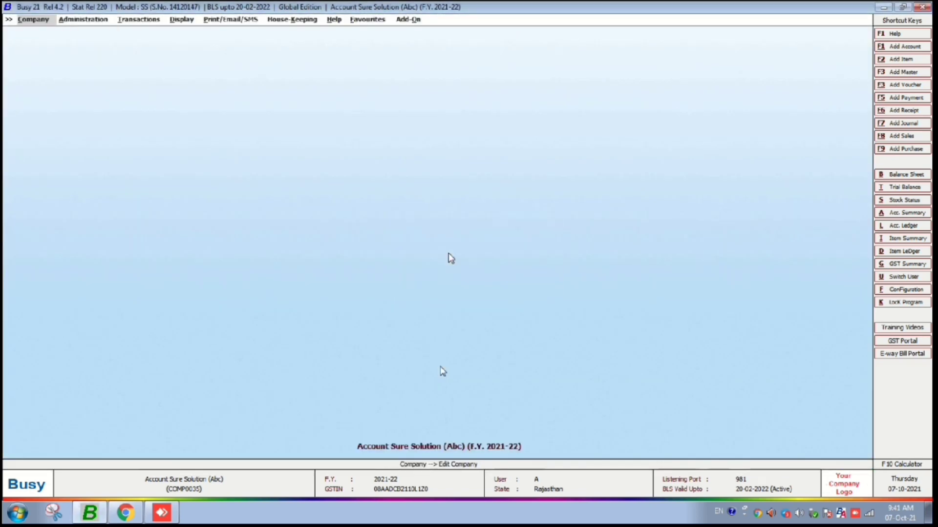
- Reopen sales voucher R-3 of the MAIN series for modification from the sales transactions
{"action": "key", "text": "Right"}
{"action": "key", "text": "Right"}
{"action": "key", "text": "Return"}
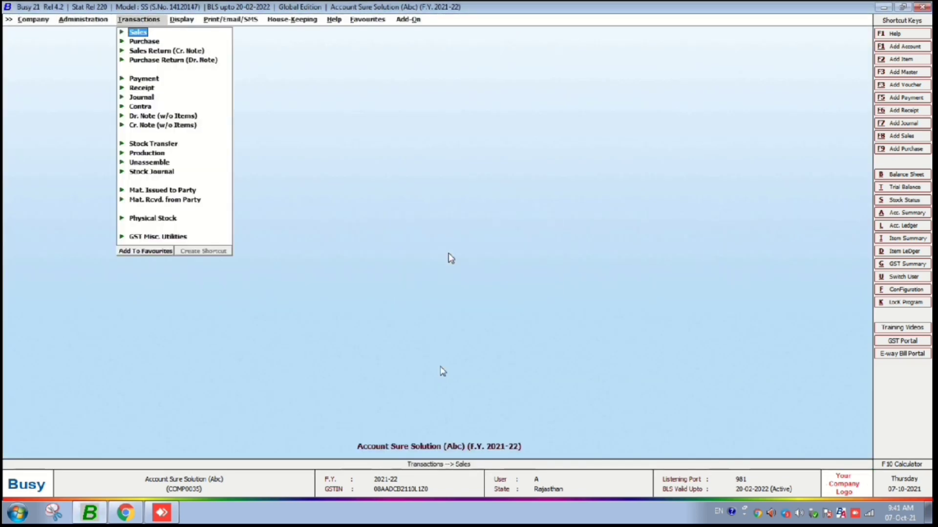
{"action": "key", "text": "Return"}
{"action": "key", "text": "Down"}
{"action": "key", "text": "Return"}
{"action": "key", "text": "Return"}
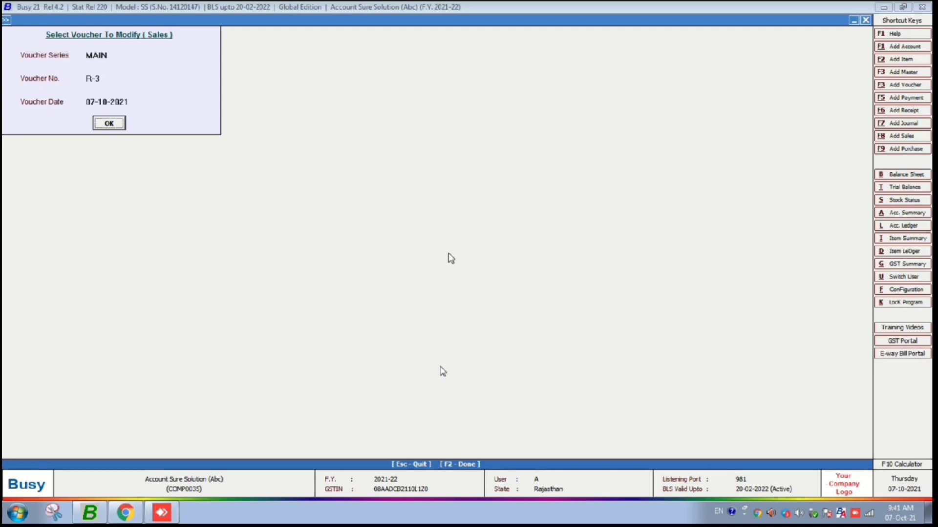
{"action": "key", "text": "Return"}
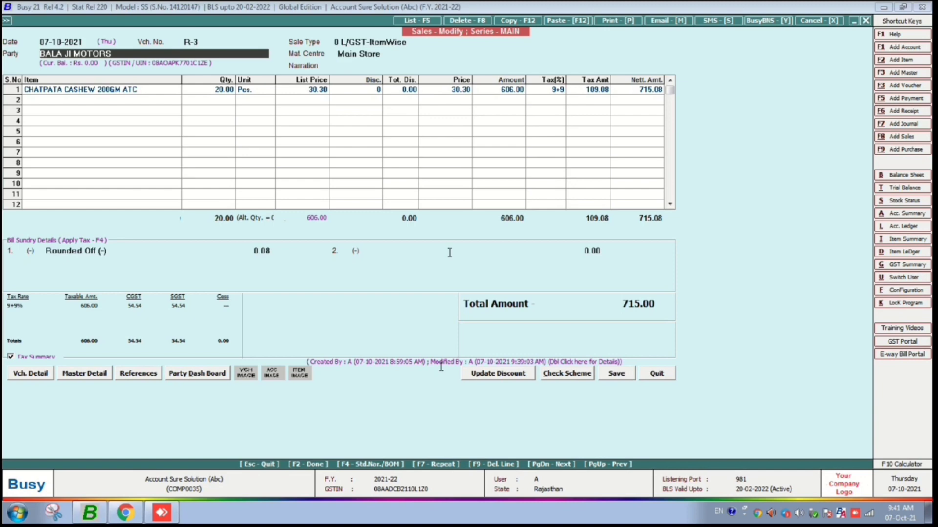
- Preview the sales invoice in the STANDARD format with one copy to check the company's PAN
{"action": "key", "text": "alt+p"}
{"action": "left_click", "coordinate": [451, 259]}
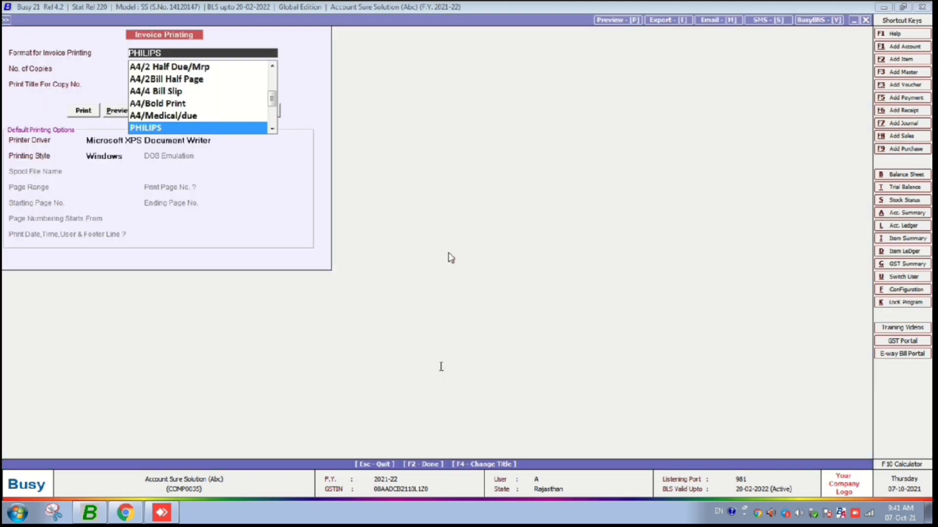
{"action": "key", "text": "Return"}
{"action": "key", "text": "Return"}
{"action": "key", "text": "Return"}
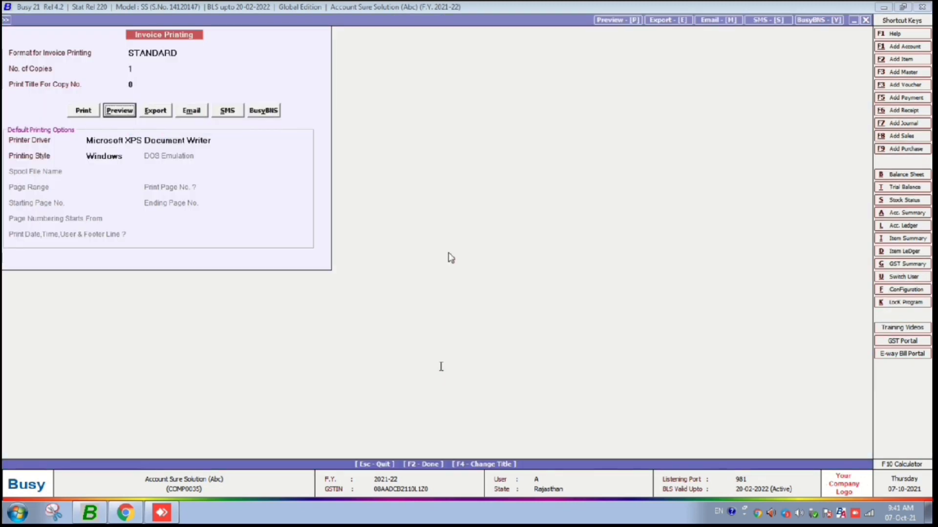
{"action": "key", "text": "Return"}
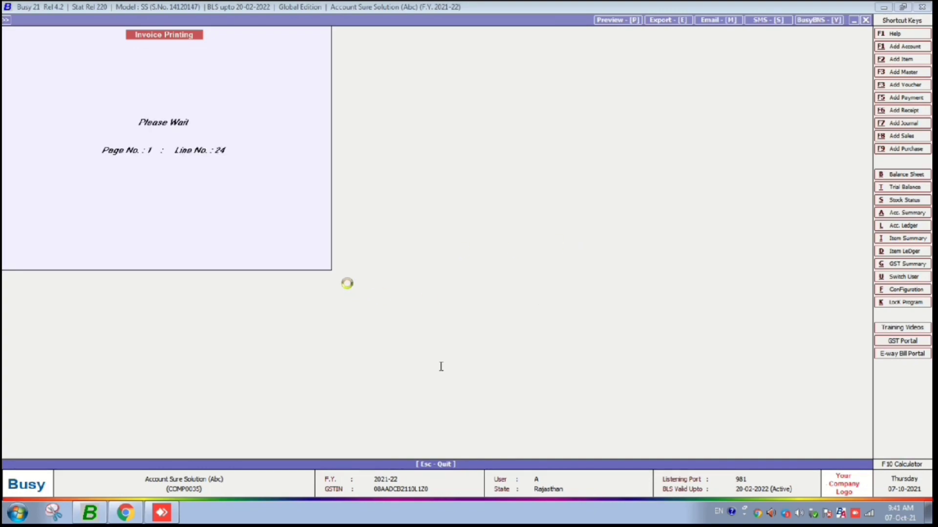